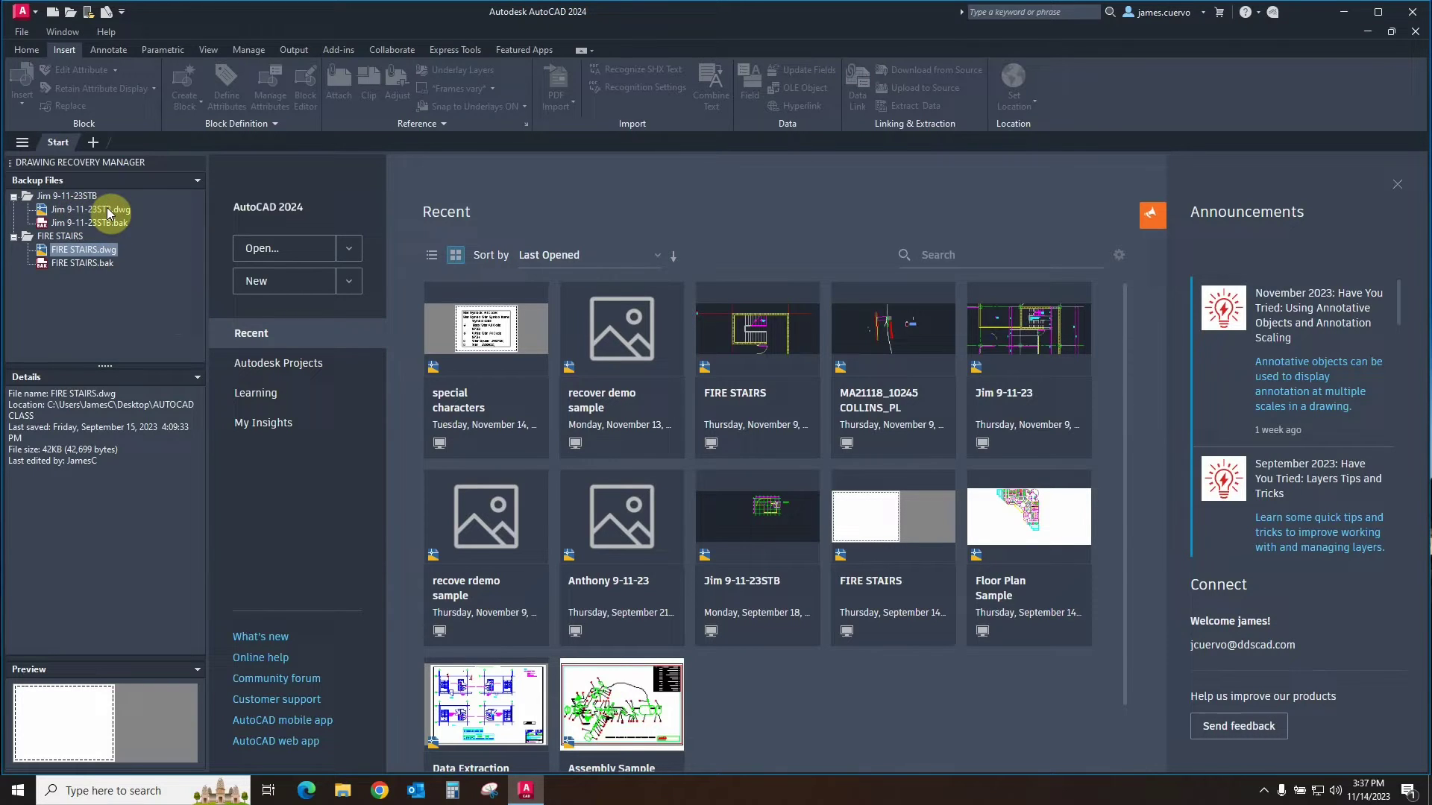
Show the Properties of the FIRE STAIRS.dwg backup: 41.6 KB, modified September 15, 2023.
right_click(105, 251)
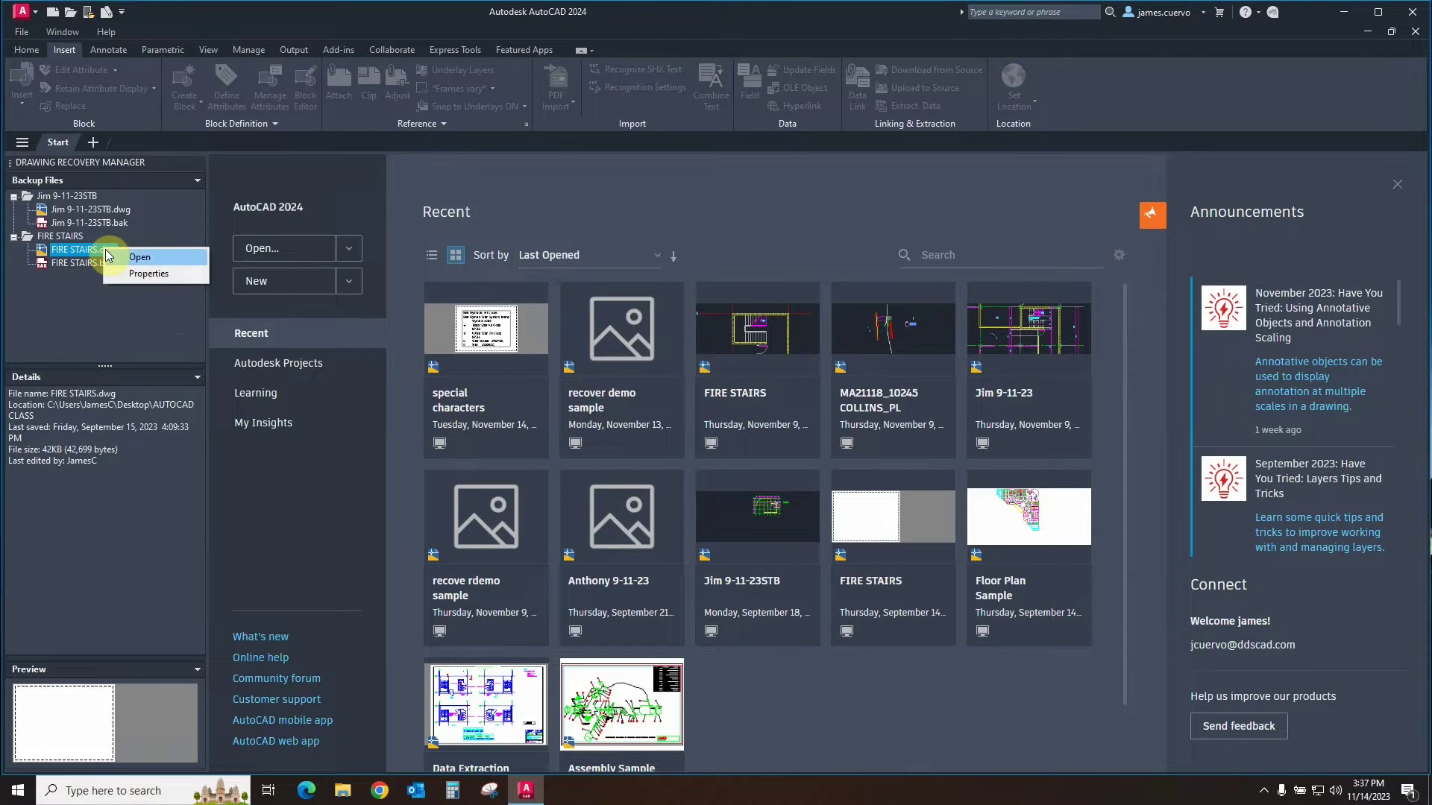
left_click(146, 274)
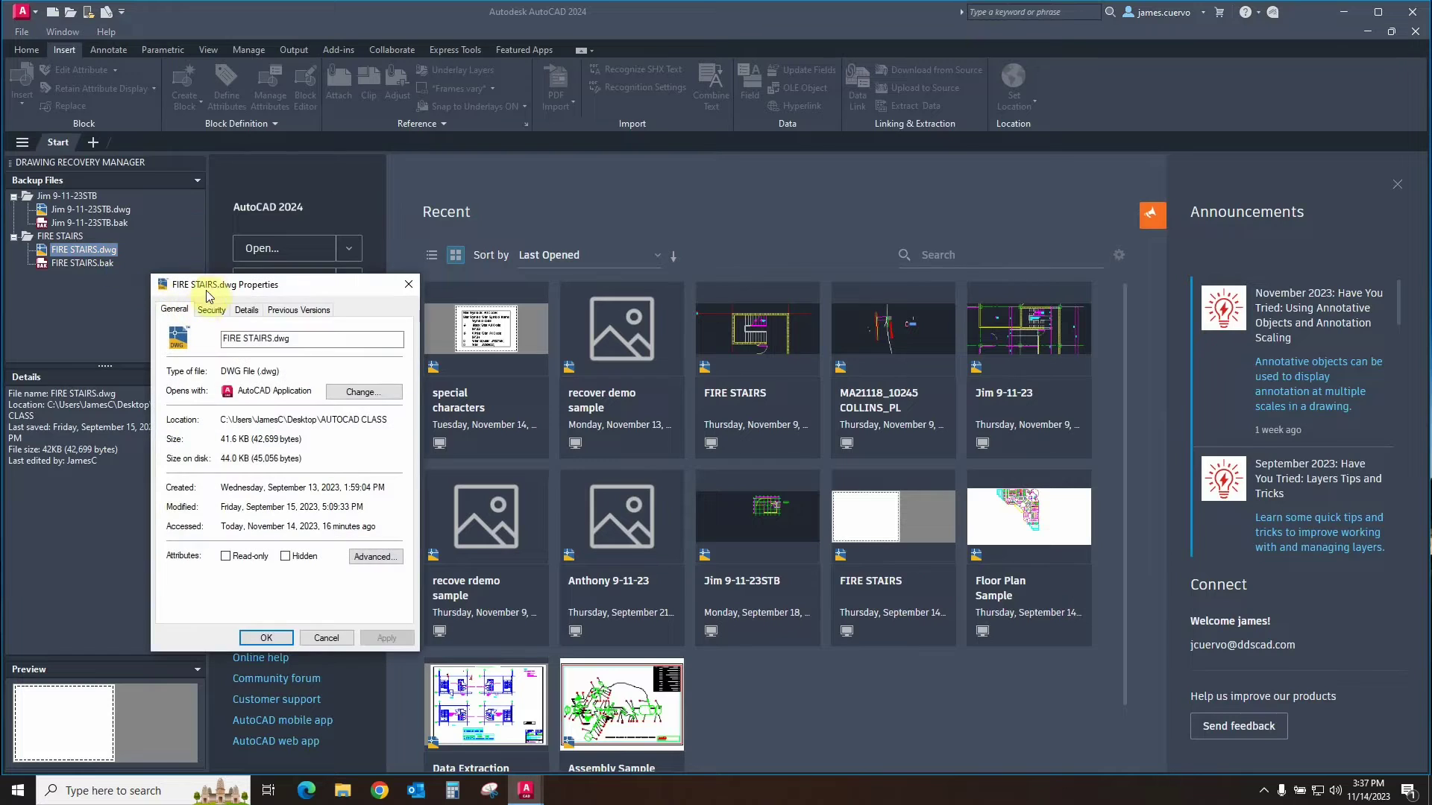
left_click_drag(205, 281, 347, 160)
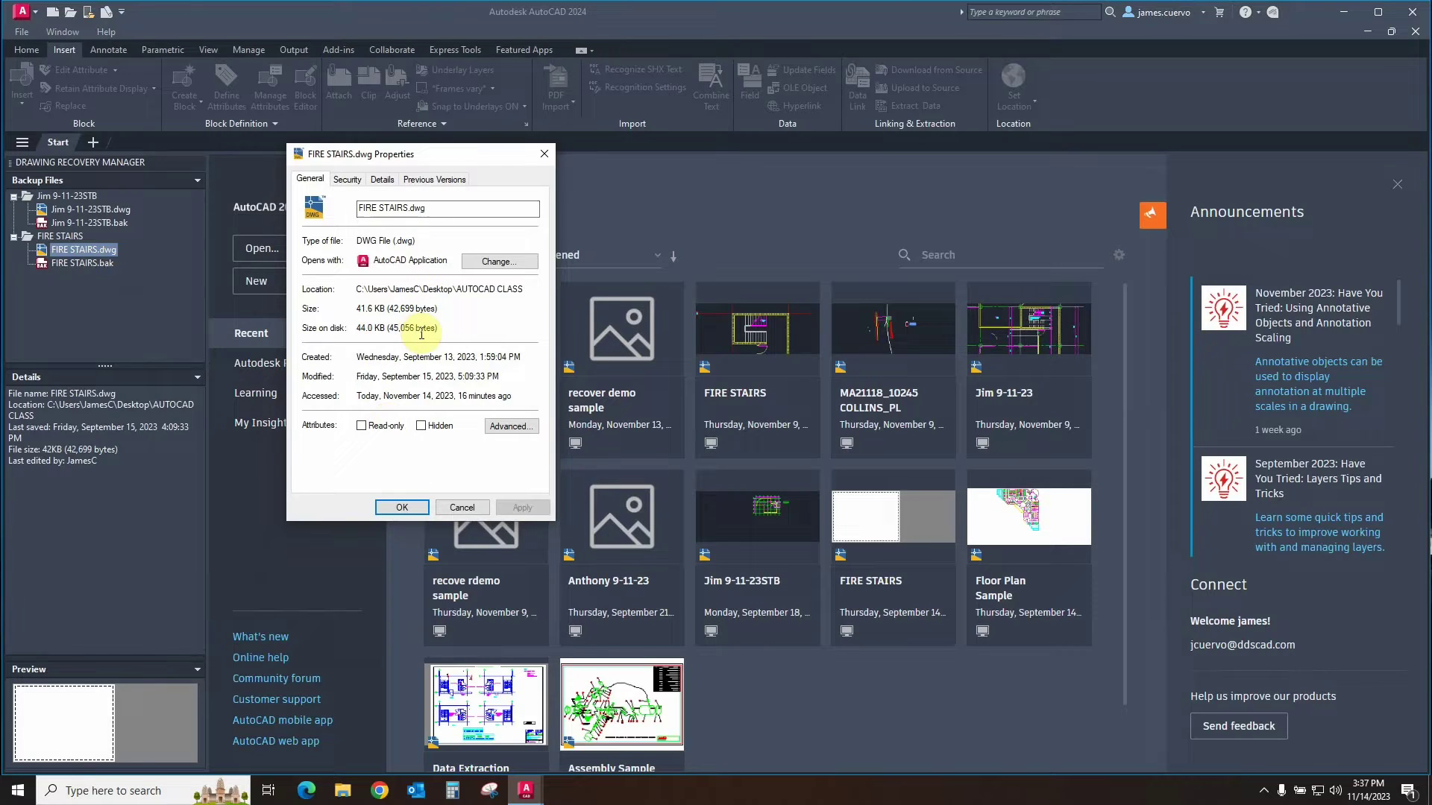
left_click(390, 207)
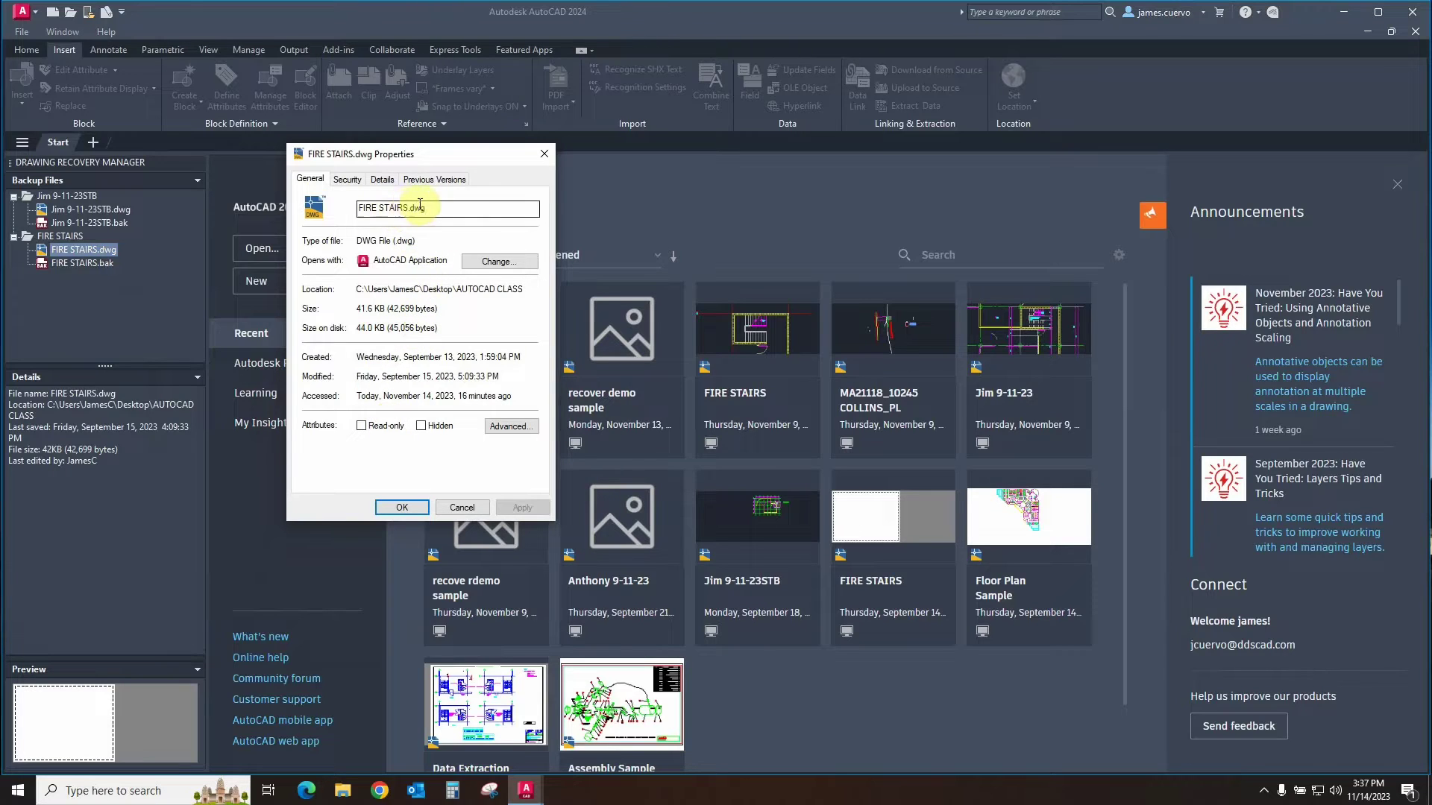
left_click(397, 205)
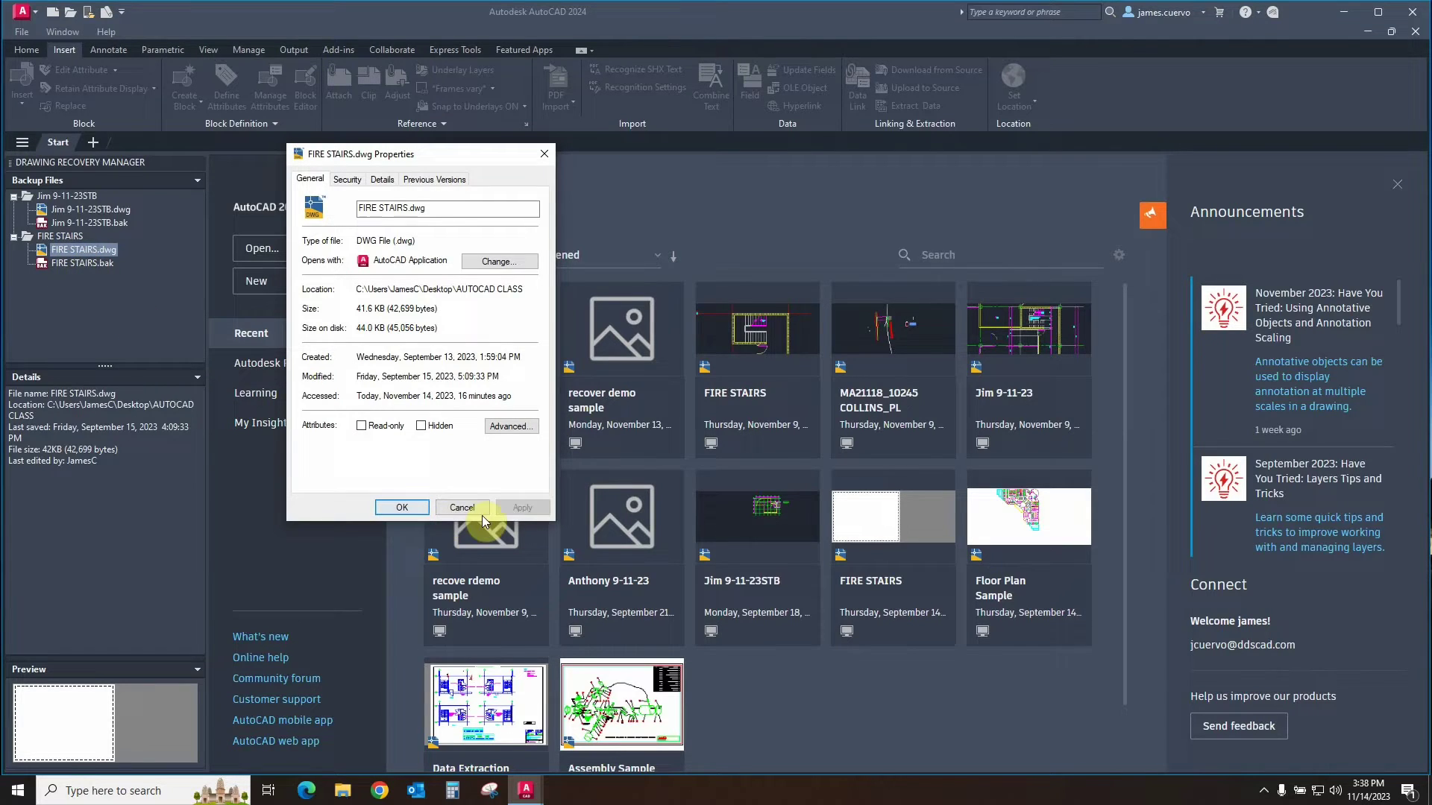
Close the .dwg properties and review the FIRE STAIRS.bak properties (60 KB, saved September 15, 2023).
left_click(414, 507)
left_click(78, 265)
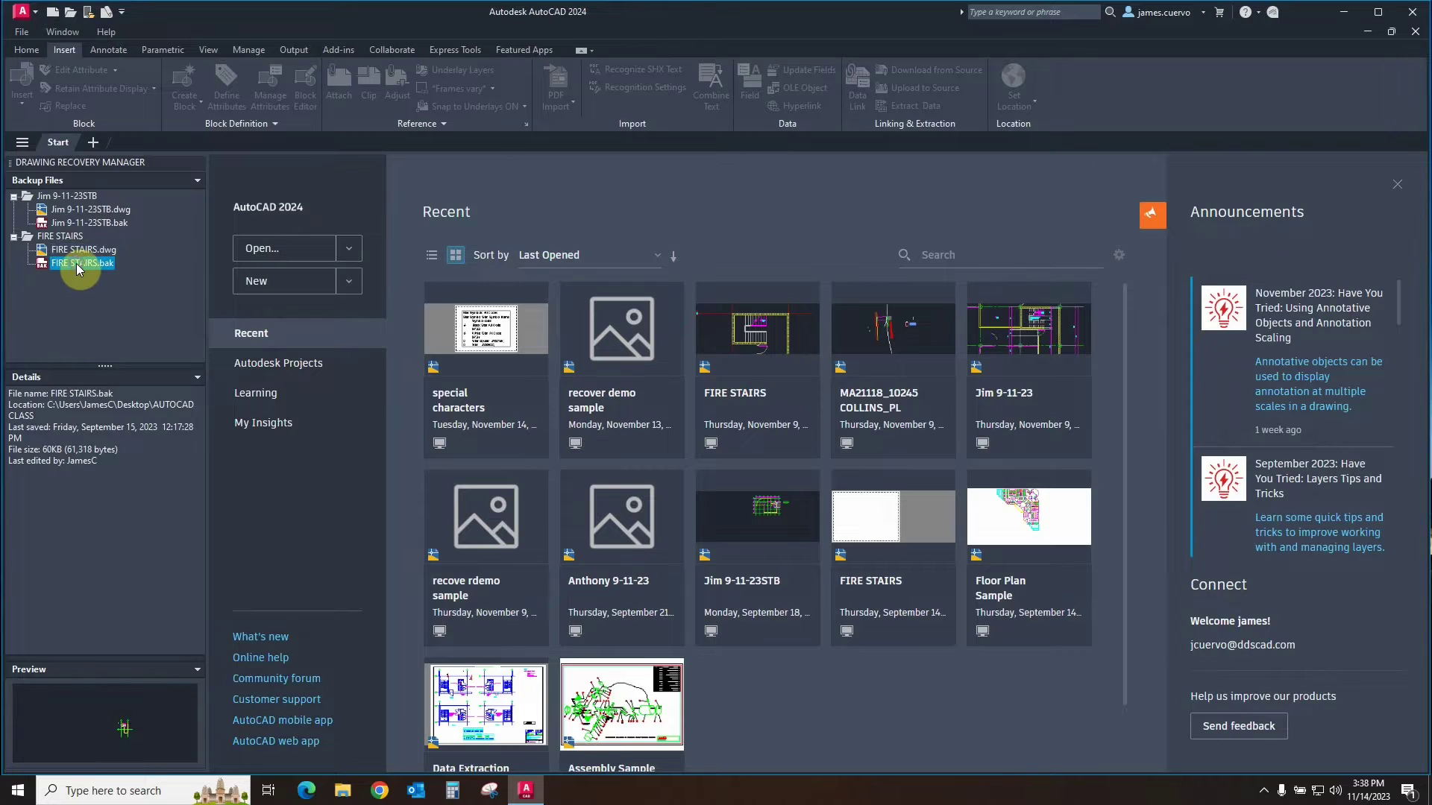
right_click(78, 267)
left_click(115, 291)
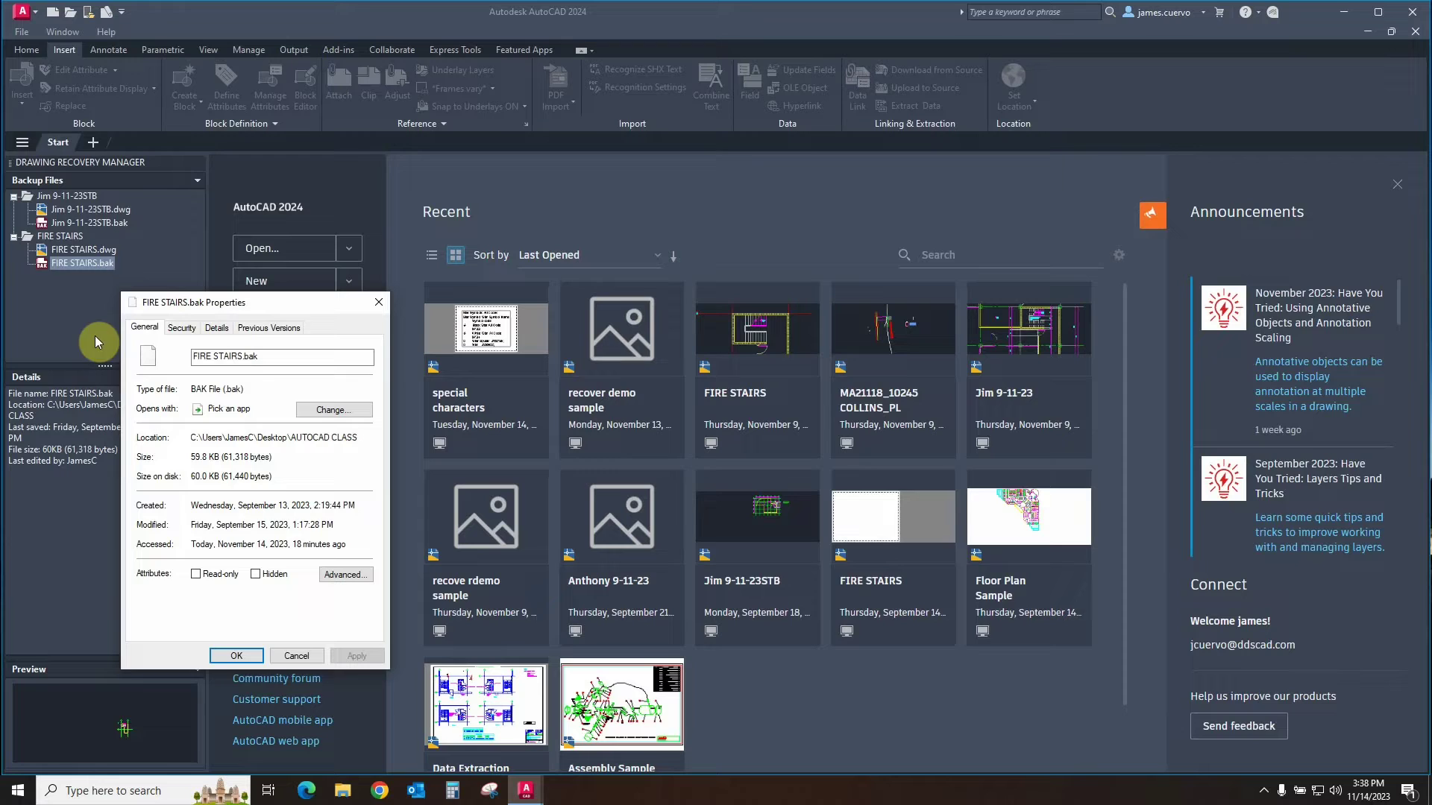
left_click(235, 658)
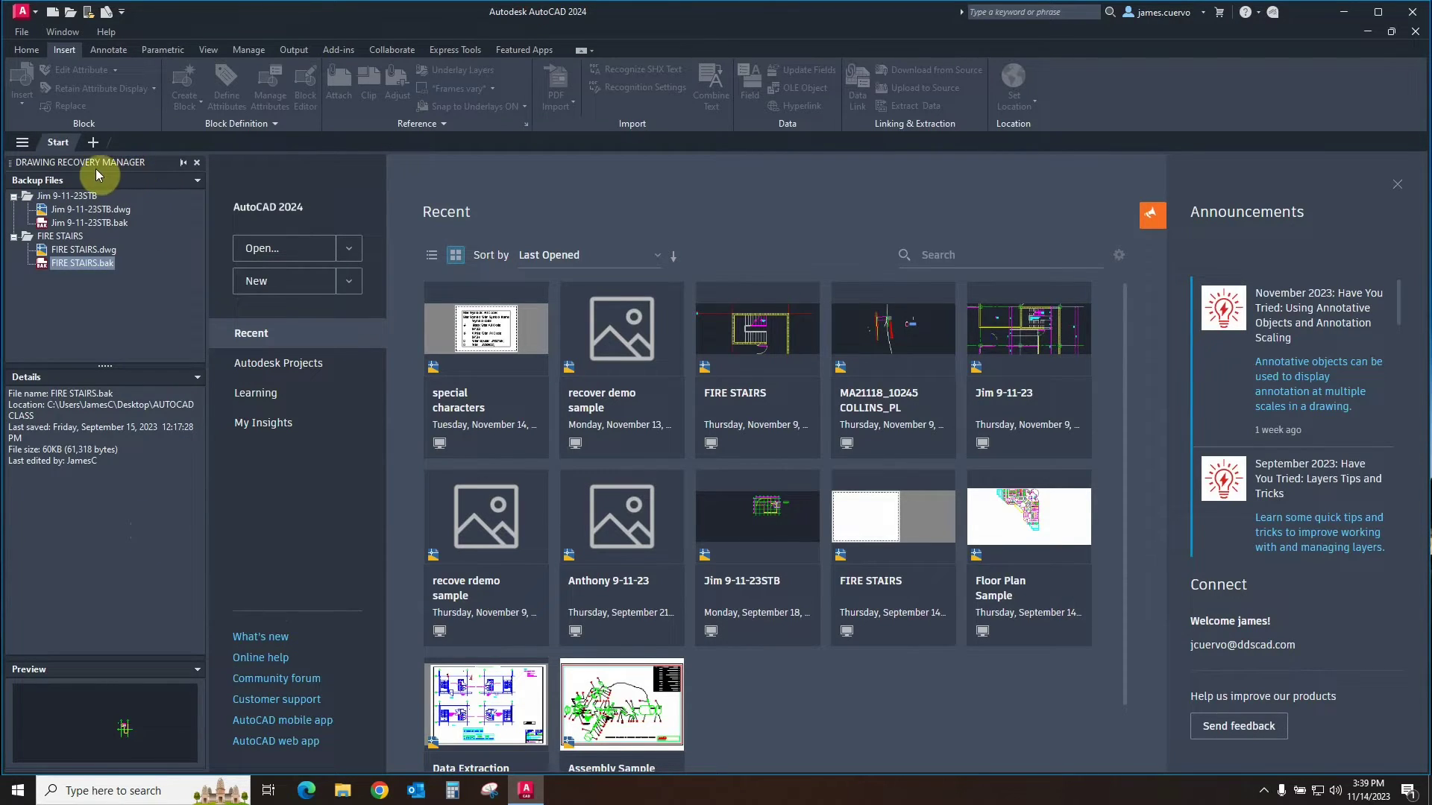
Open the Drawing Recovery Manager from the Application menu, then bring the Recover submenu back up.
left_click(36, 15)
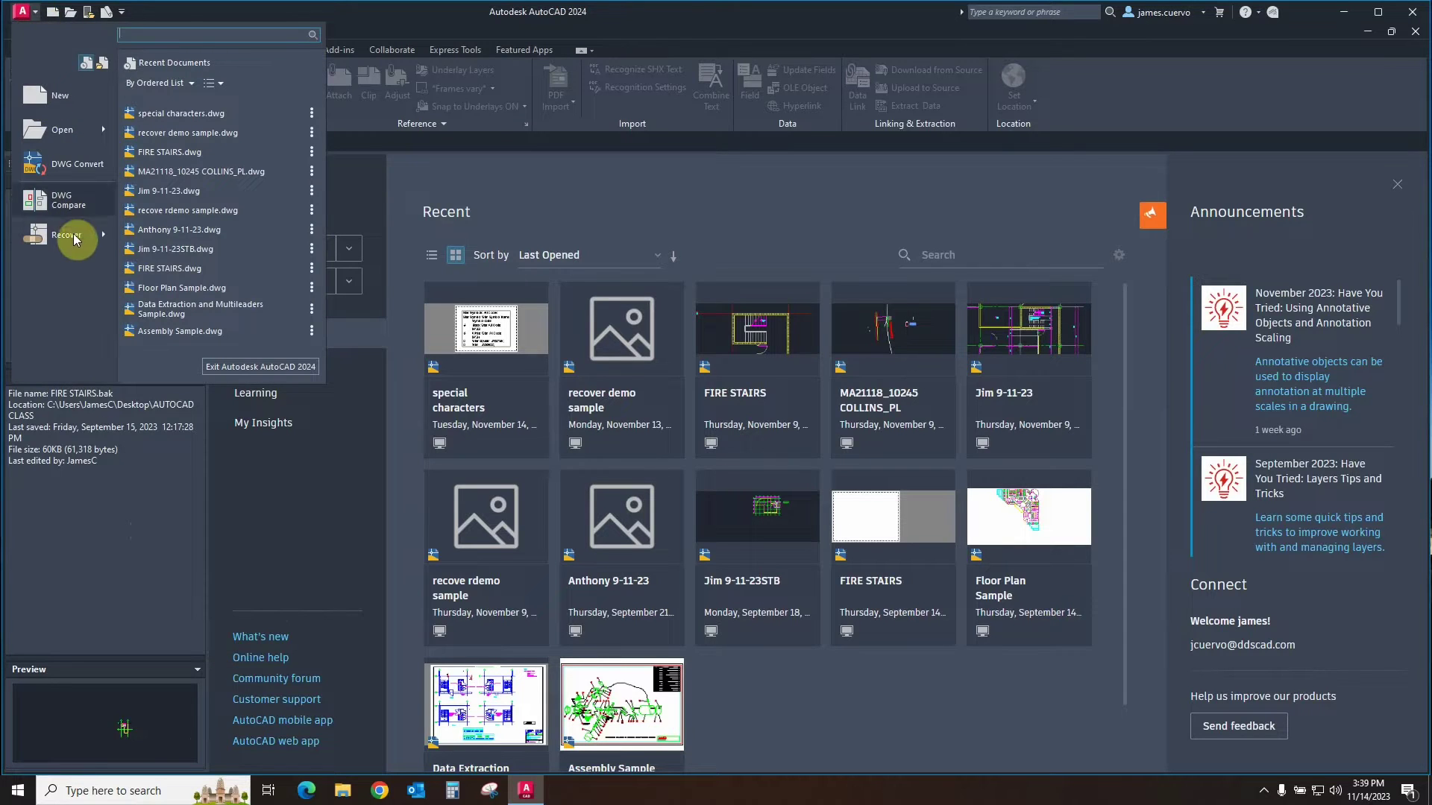
mouse_move(73, 239)
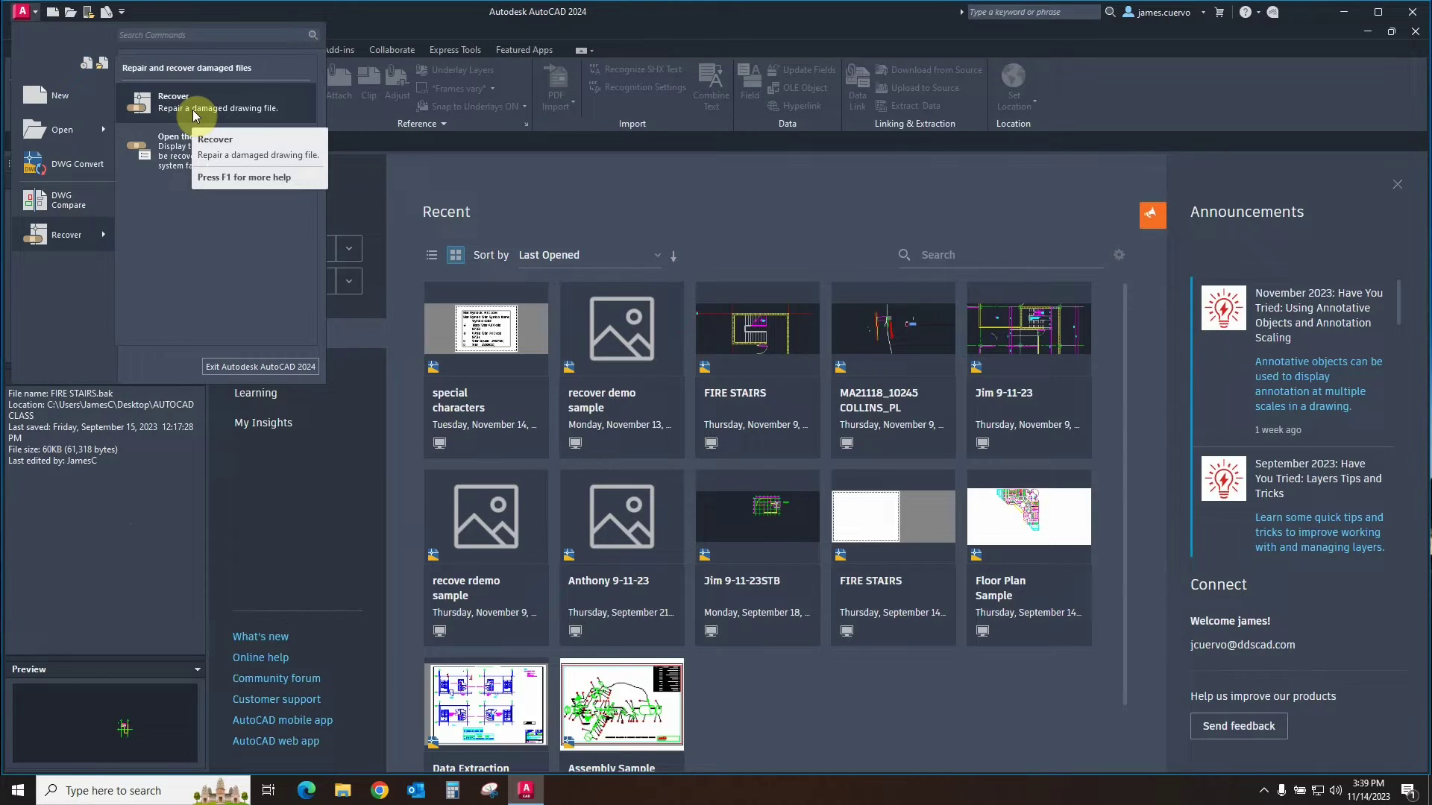
left_click(179, 156)
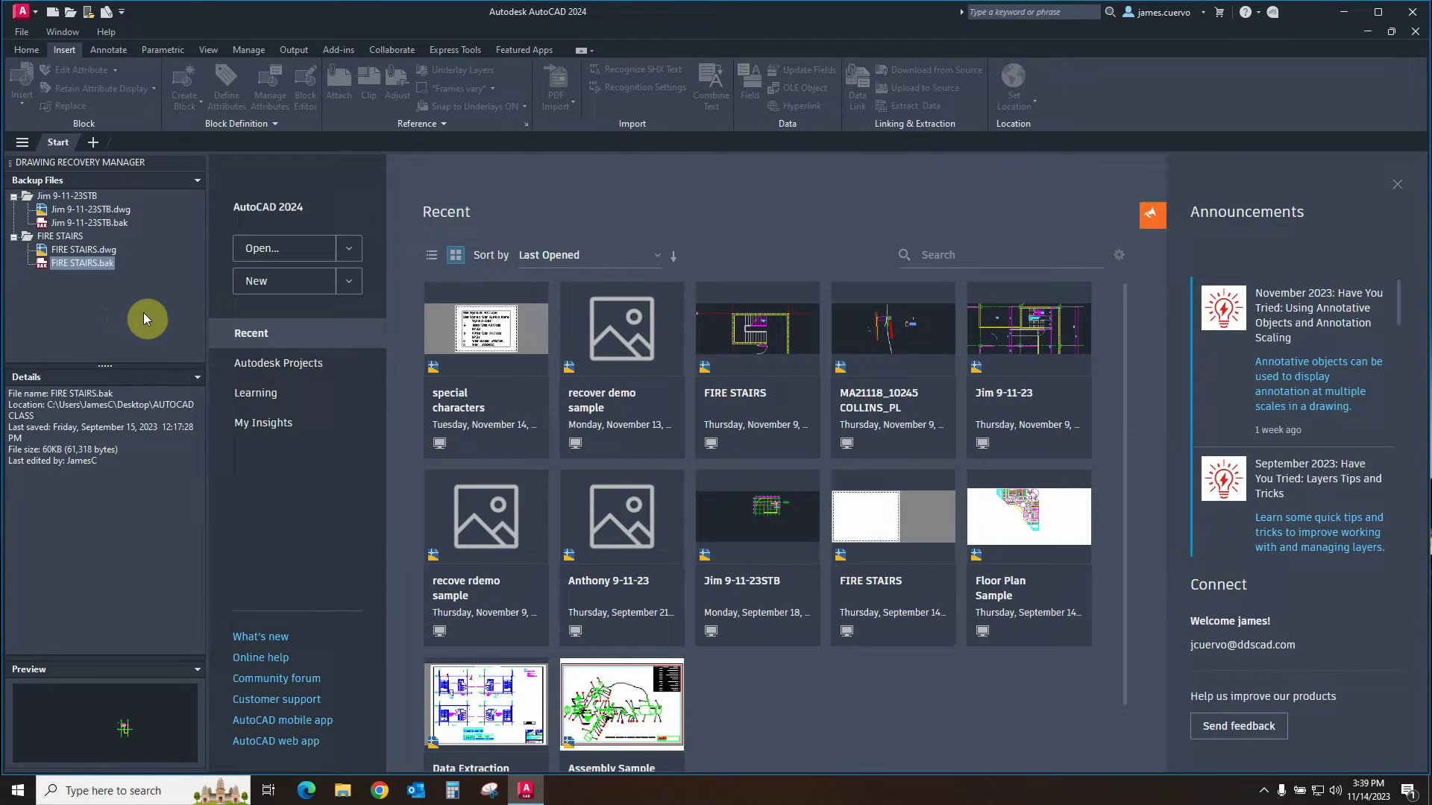
left_click(30, 12)
mouse_move(72, 235)
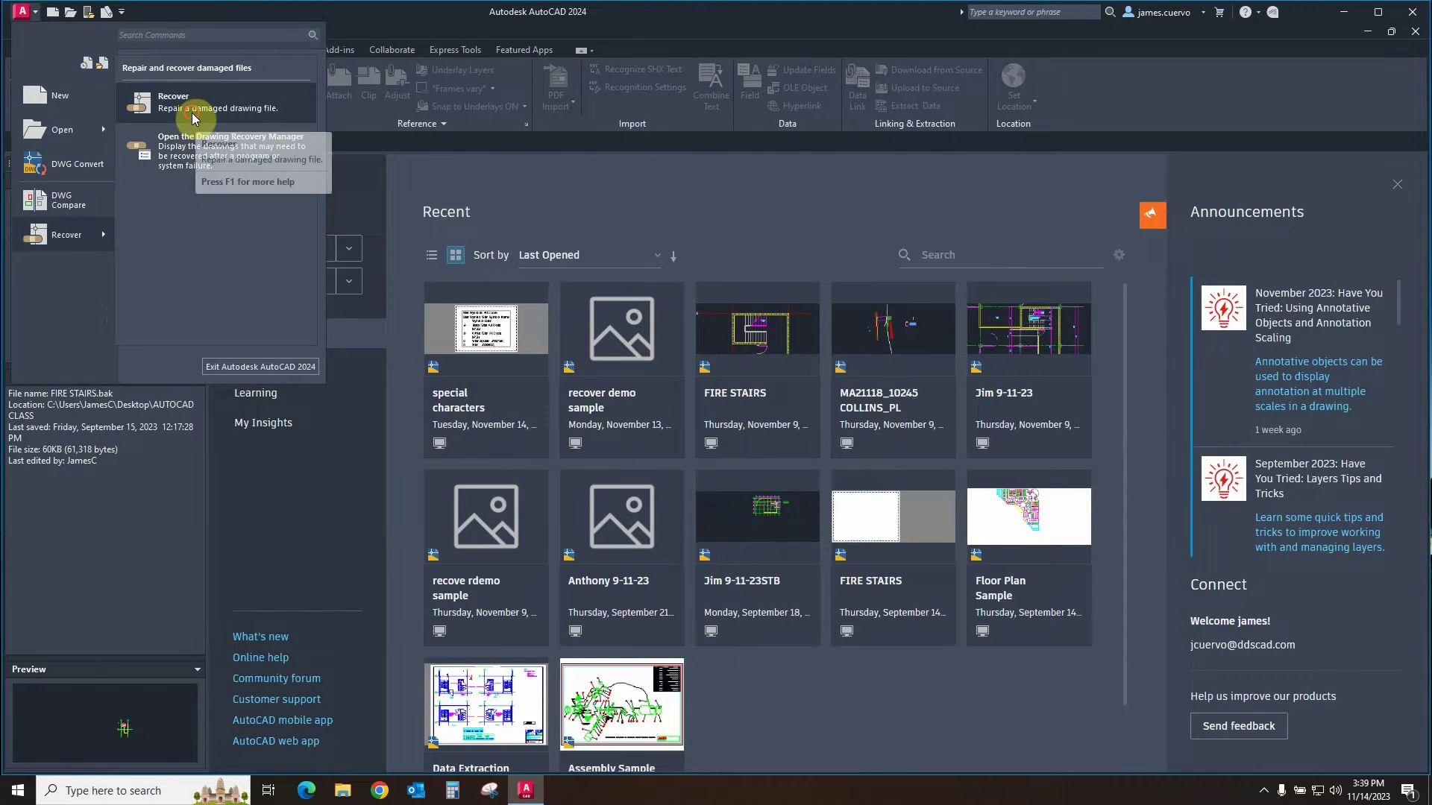
Recover JIM 6-5-23.dwg from the old cad class folder, with the audit reporting no errors.
left_click(217, 143)
key("ctrl+o")
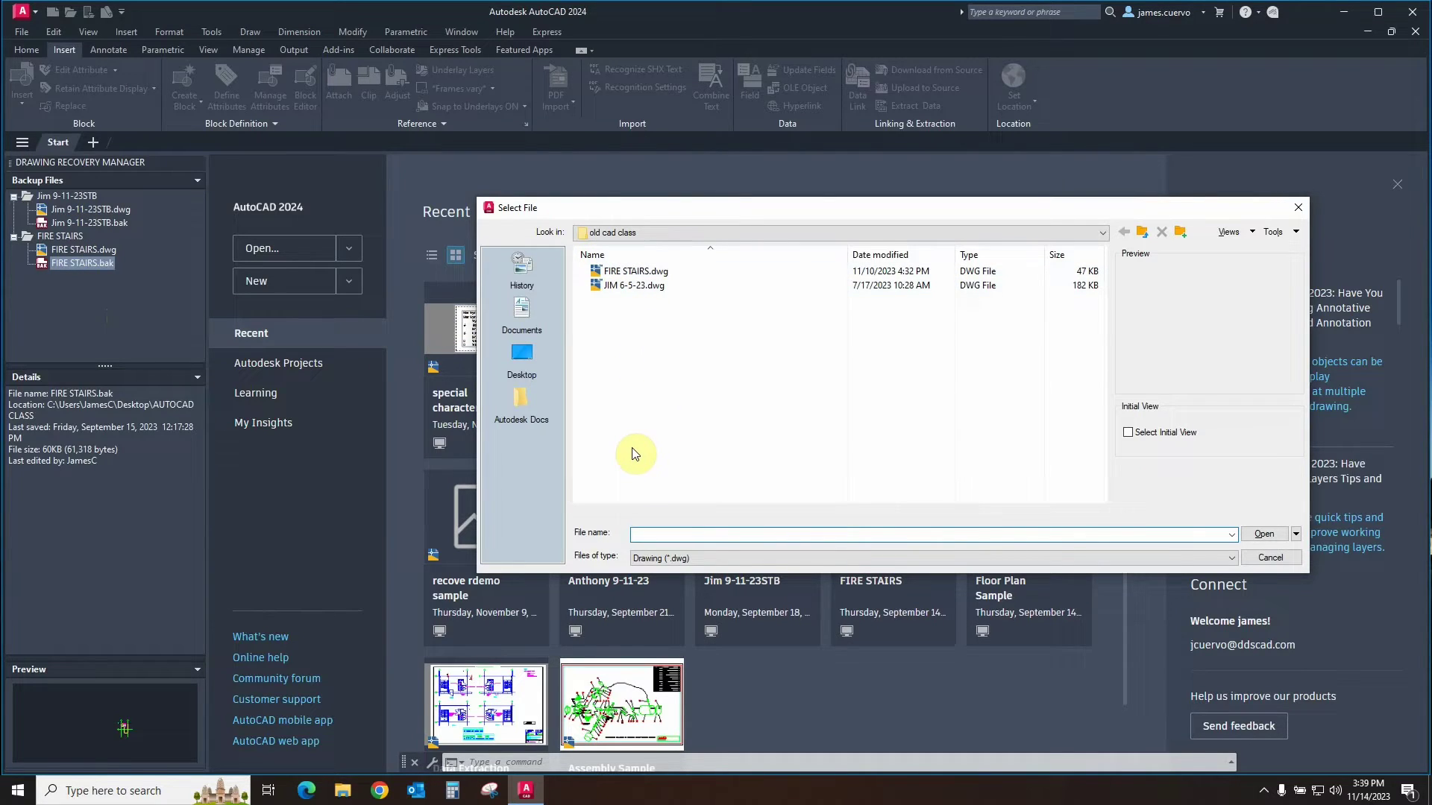
left_click(633, 286)
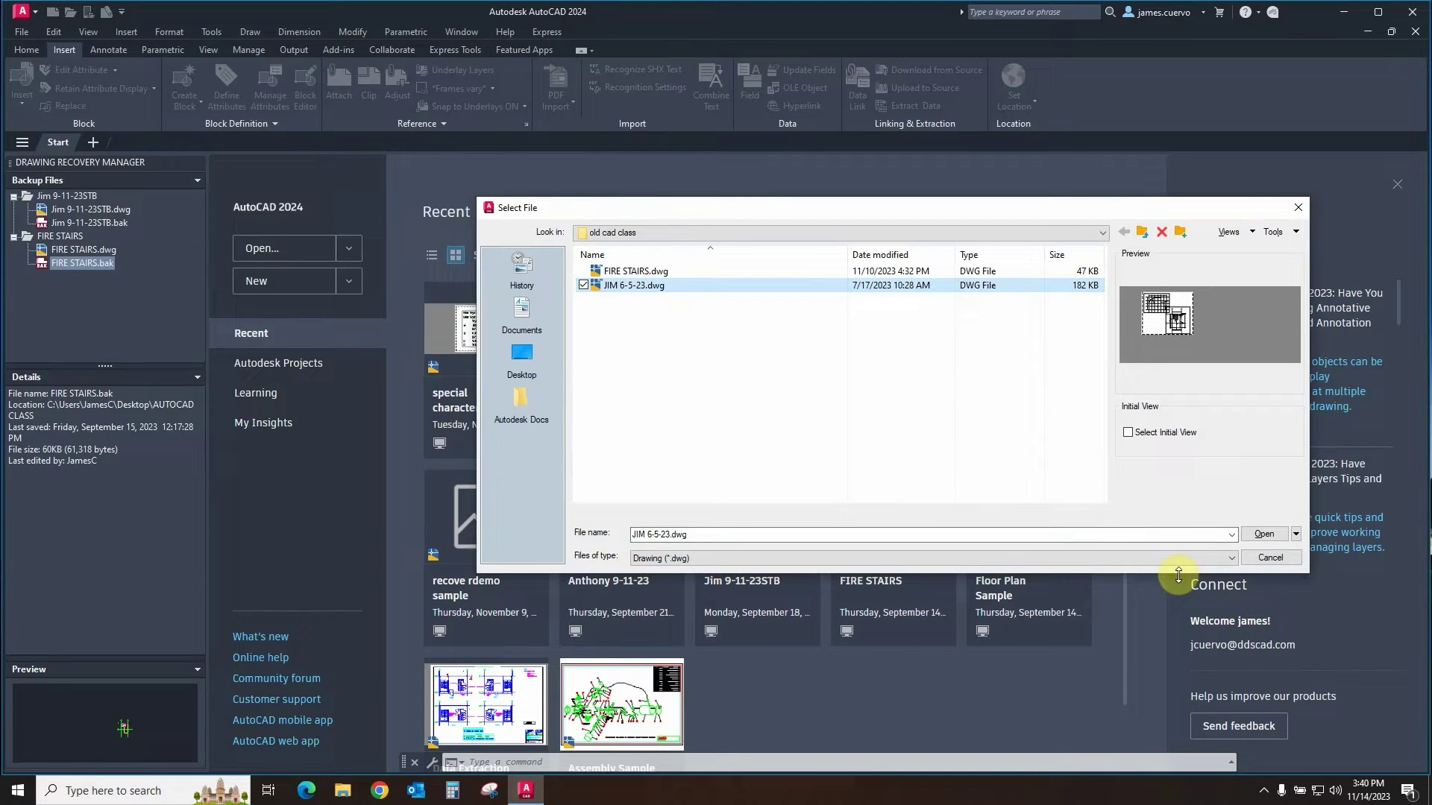
left_click(1264, 536)
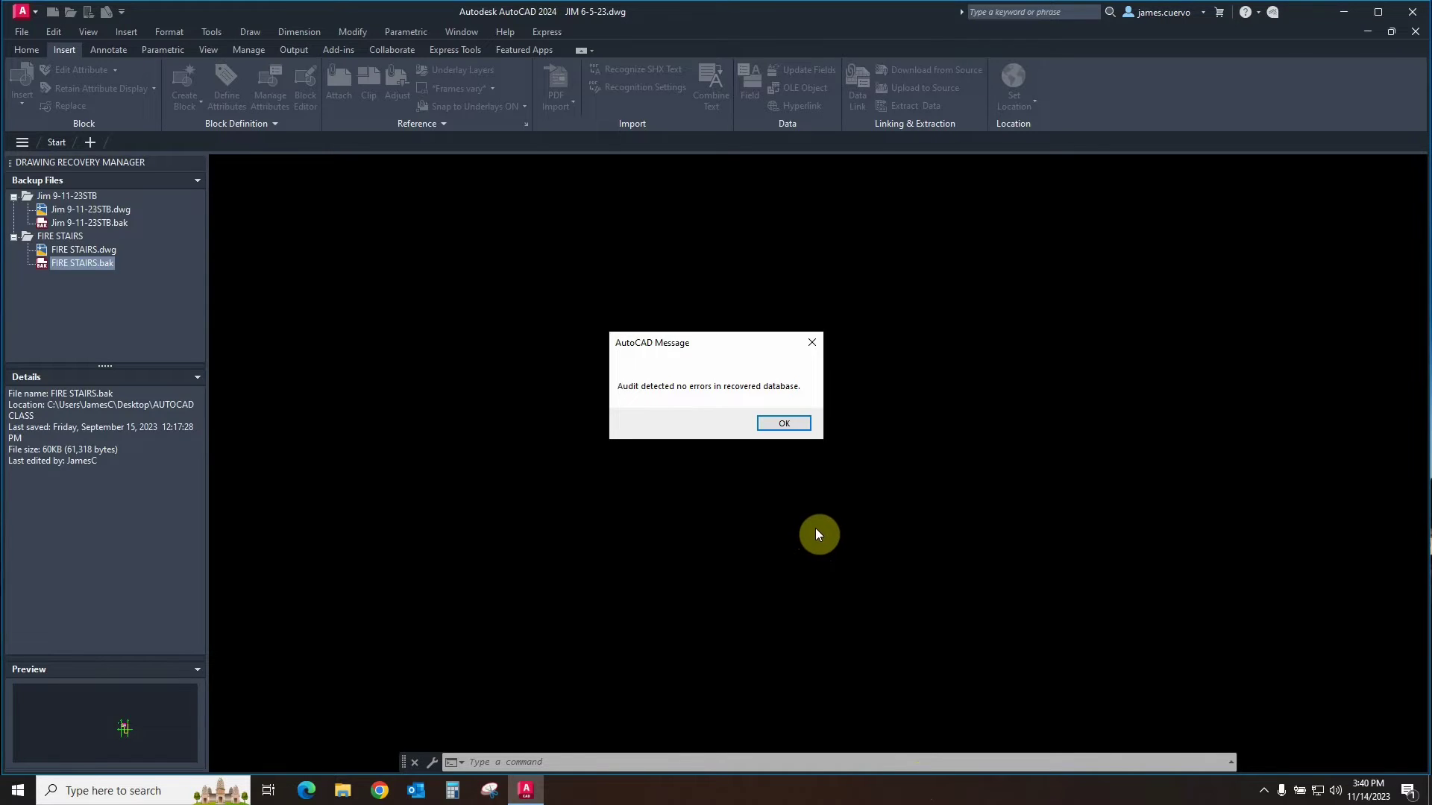
Accept the clean audit result and show external references as a tree, with FIRE STAIRS attached.
left_click(785, 424)
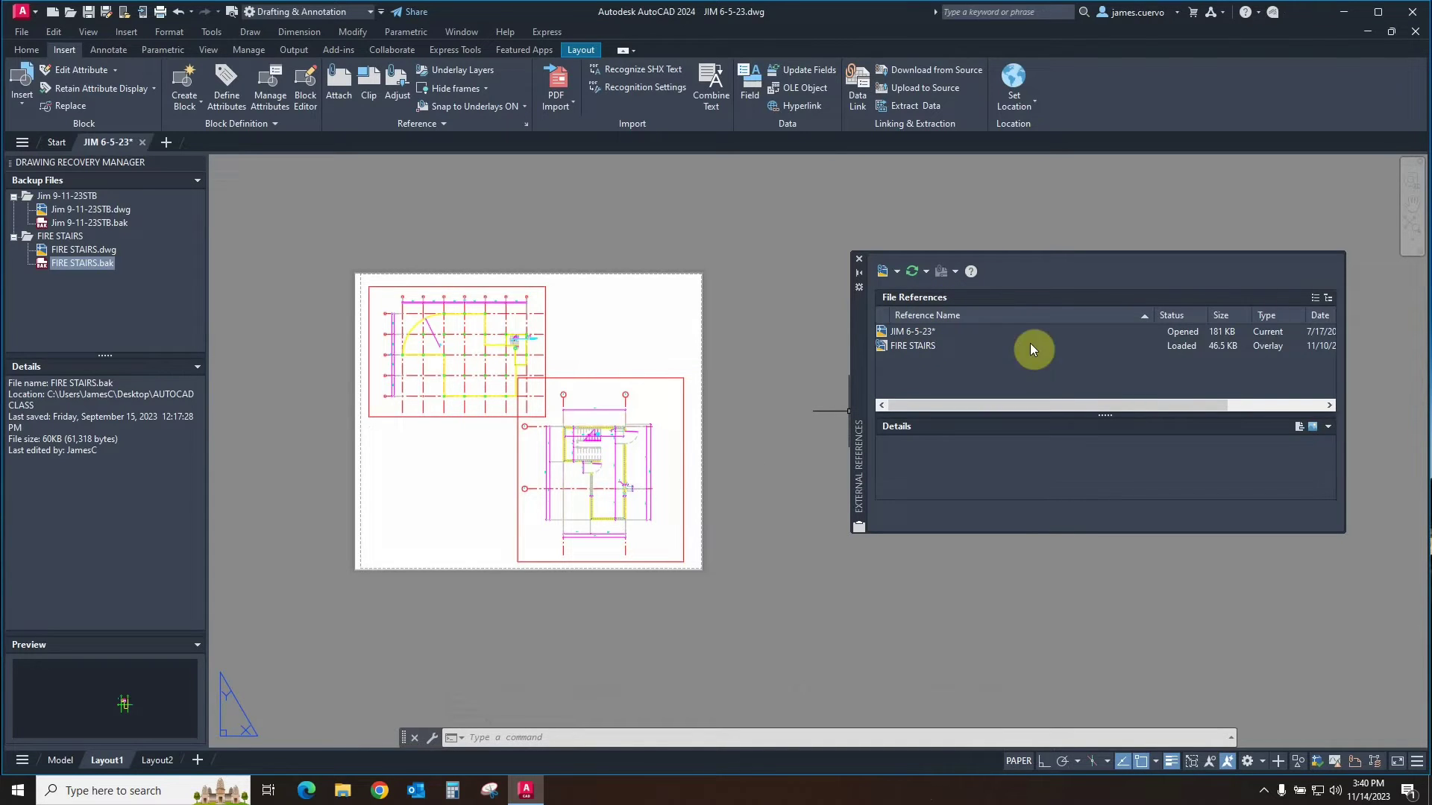
left_click(1329, 298)
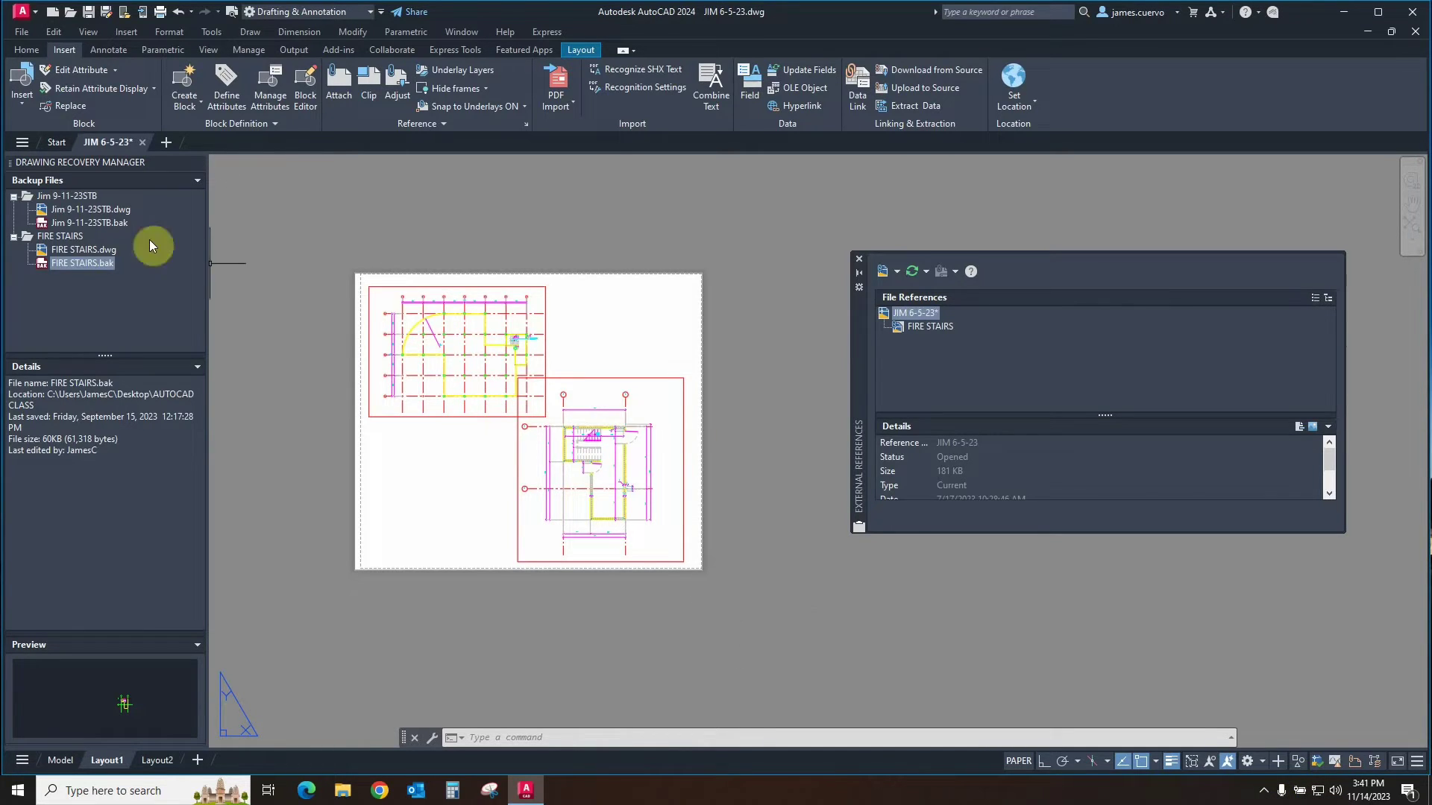
Close JIM 6-5-23 saving changes, then dismiss the Application menu's Recover submenu unused.
left_click(142, 142)
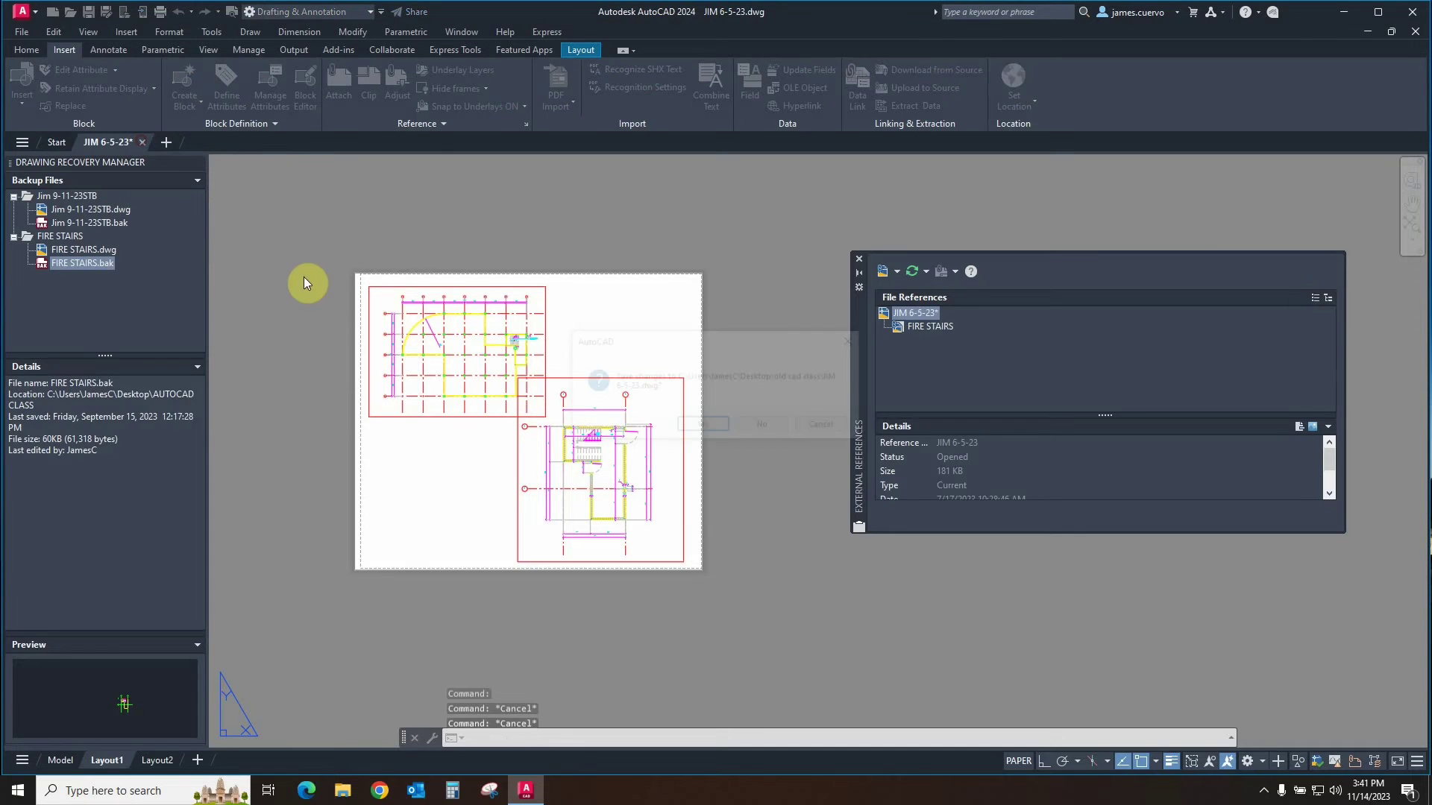
left_click(703, 428)
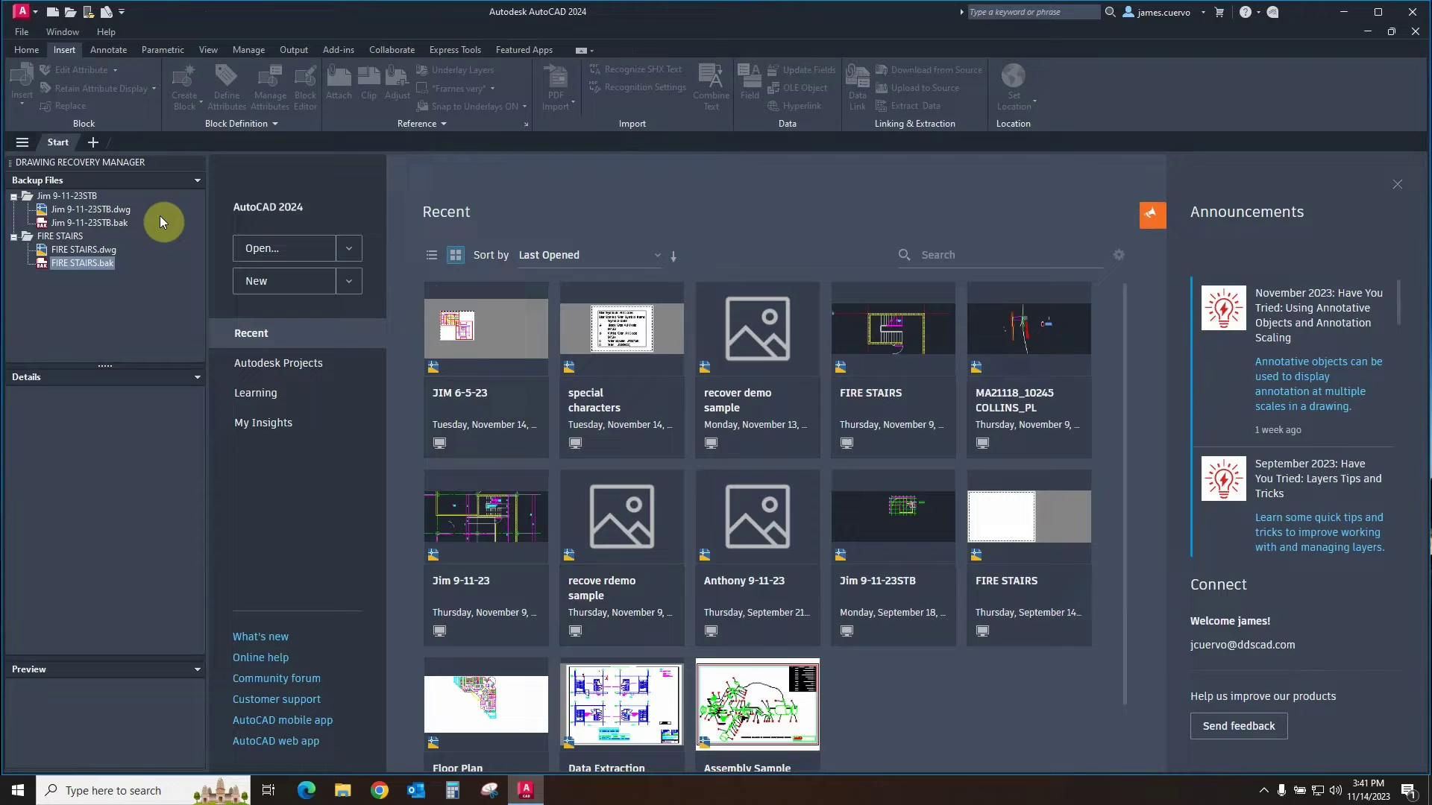
left_click(33, 17)
mouse_move(66, 240)
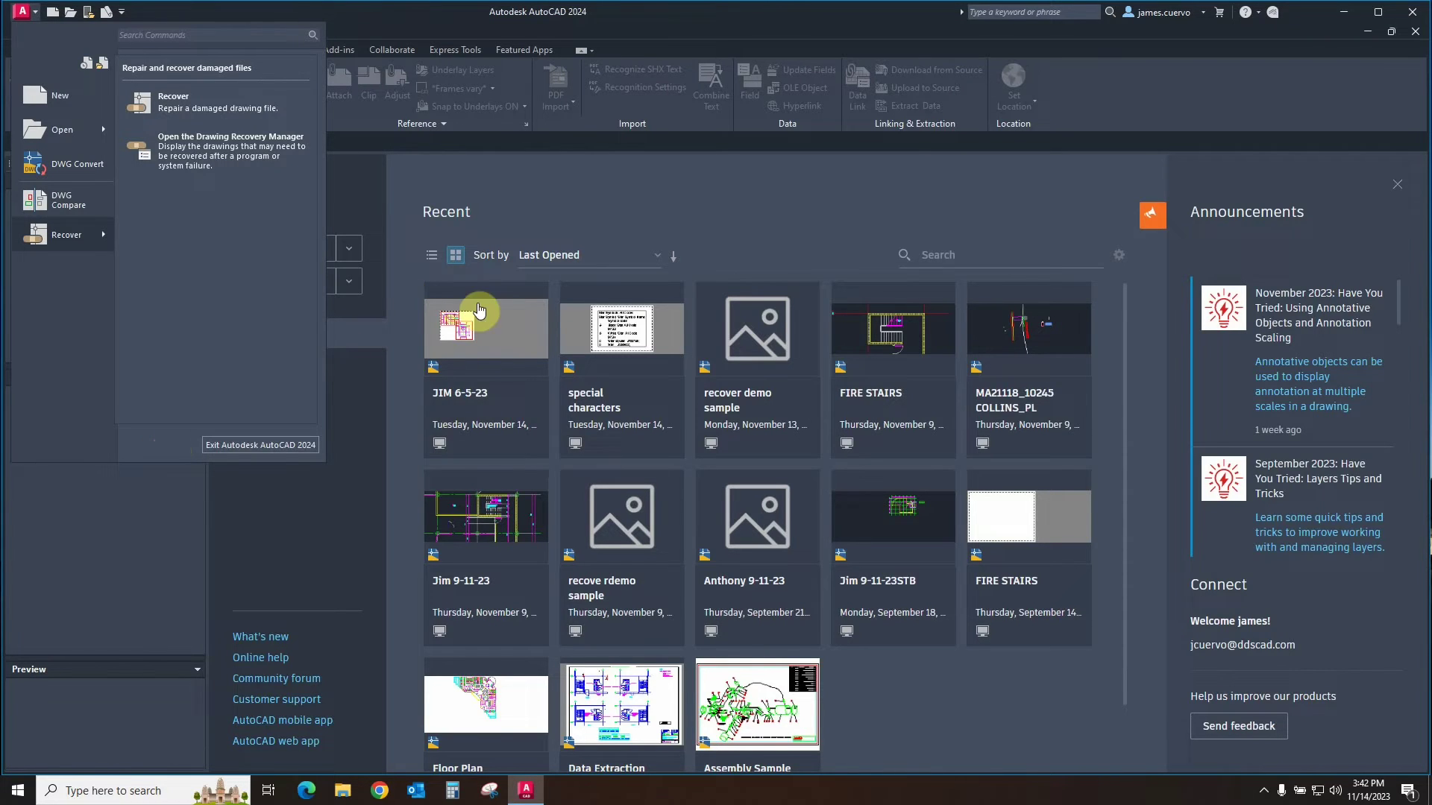
left_click(513, 180)
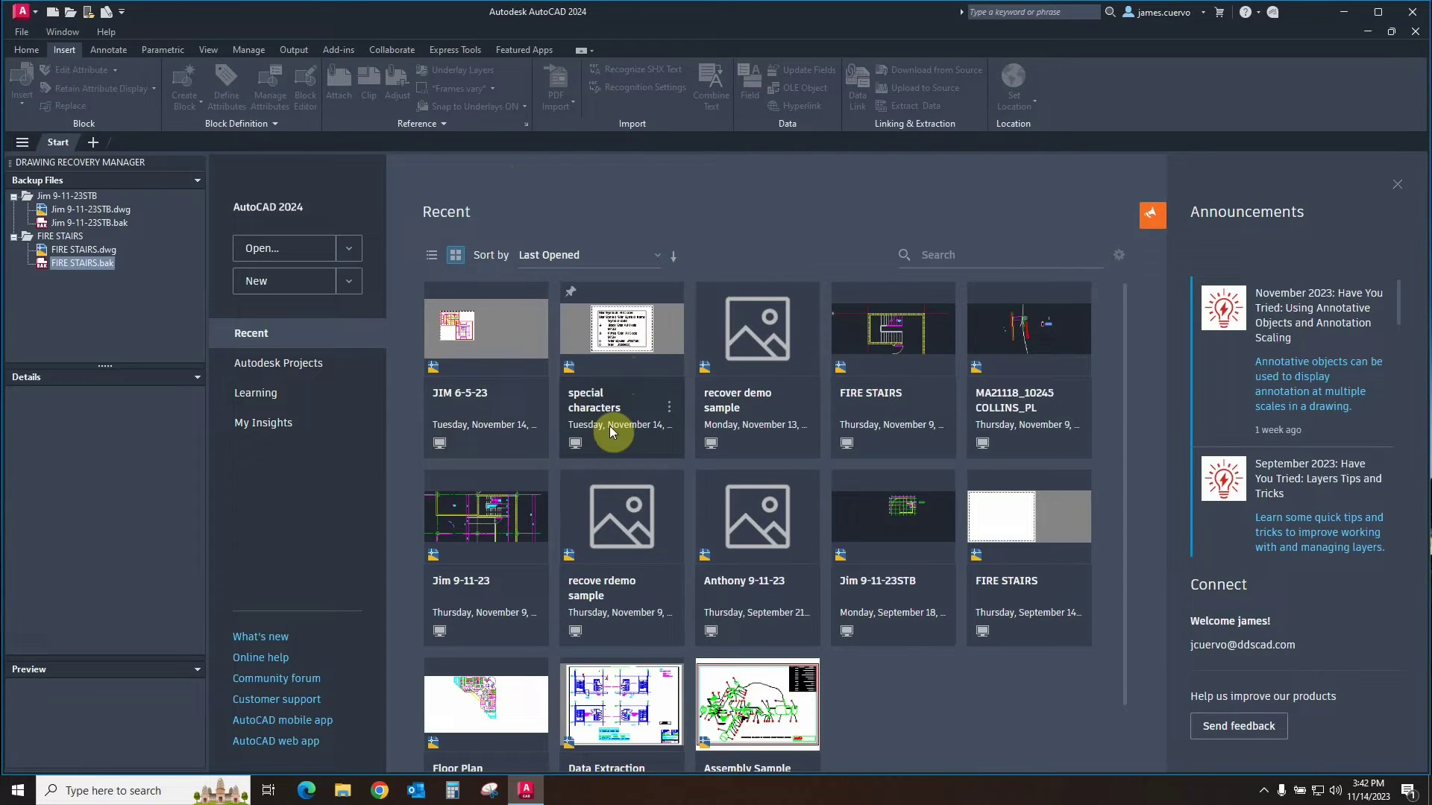
Open the special characters drawing and close the External References and Drawing Recovery Manager palettes.
left_click(628, 344)
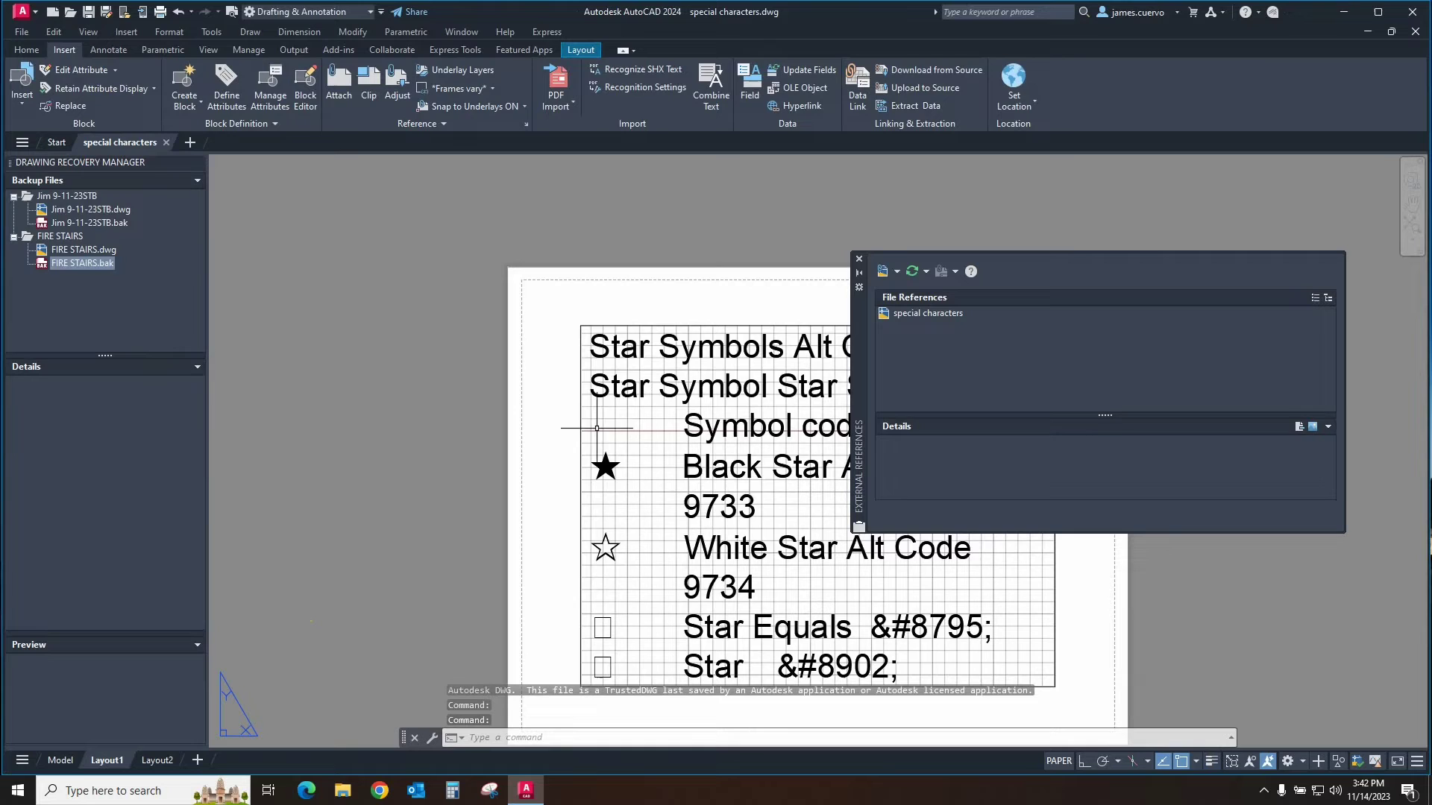
left_click(860, 259)
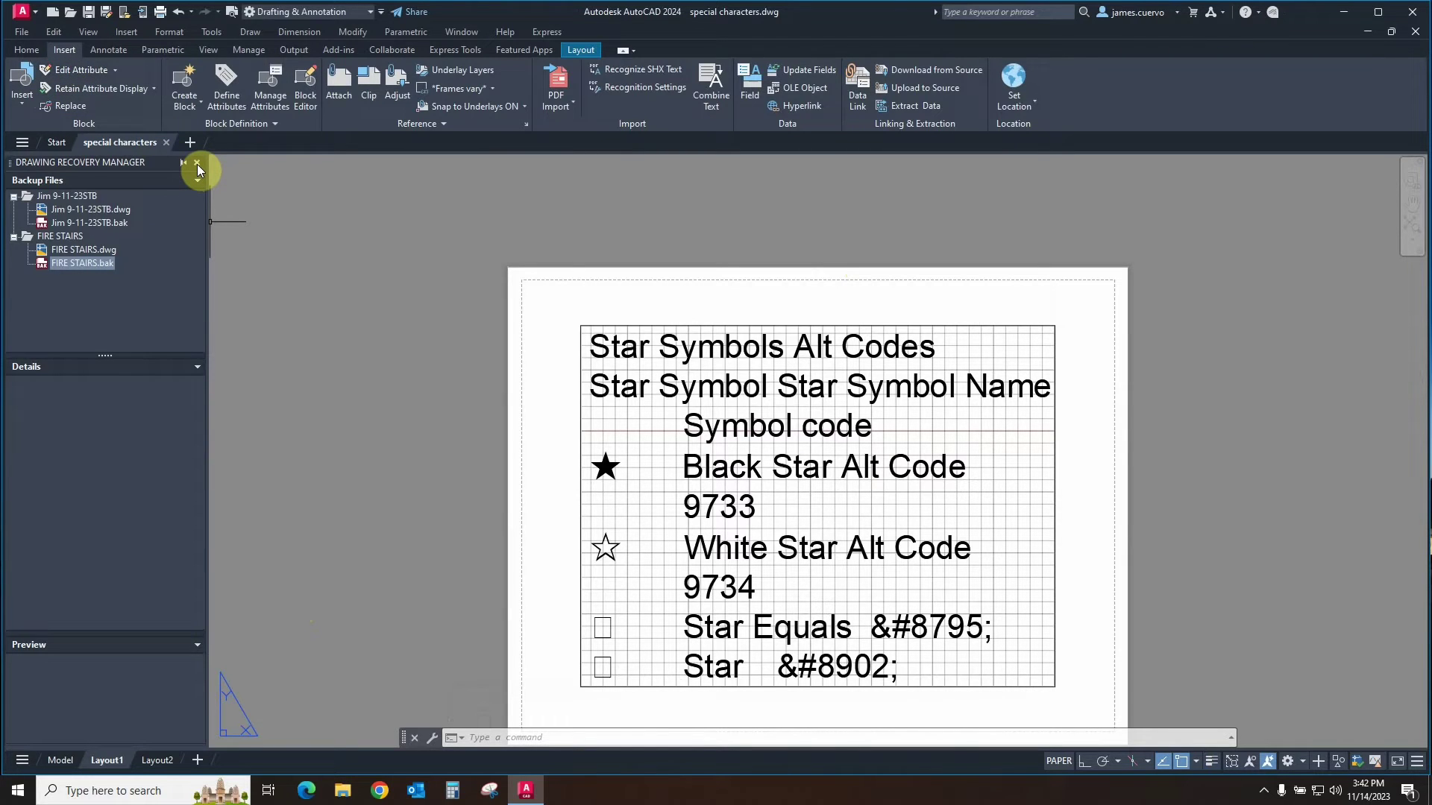
left_click(198, 163)
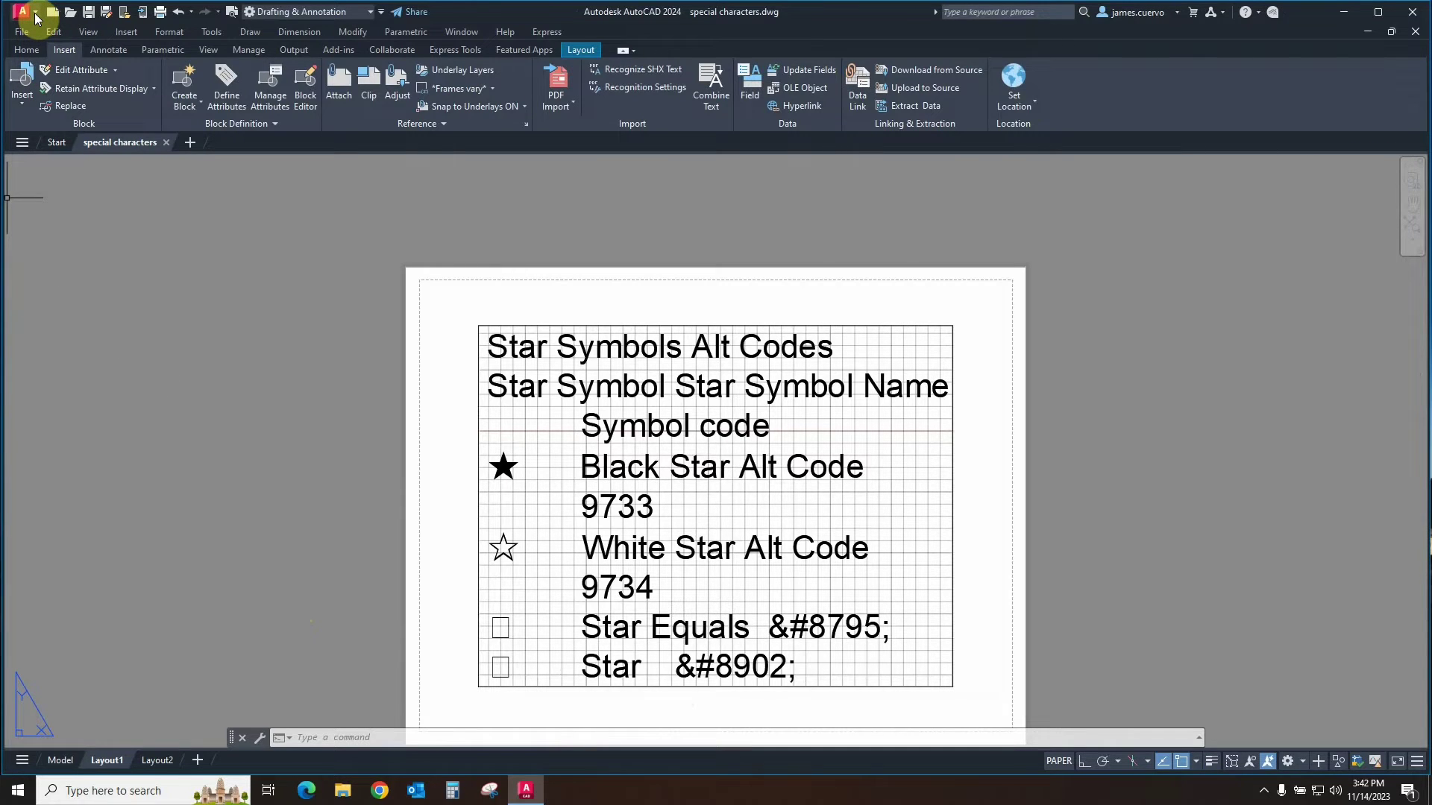
Start Drawing Utilities > Recover > Recover with Xrefs and choose to recover the drawing file.
left_click(35, 16)
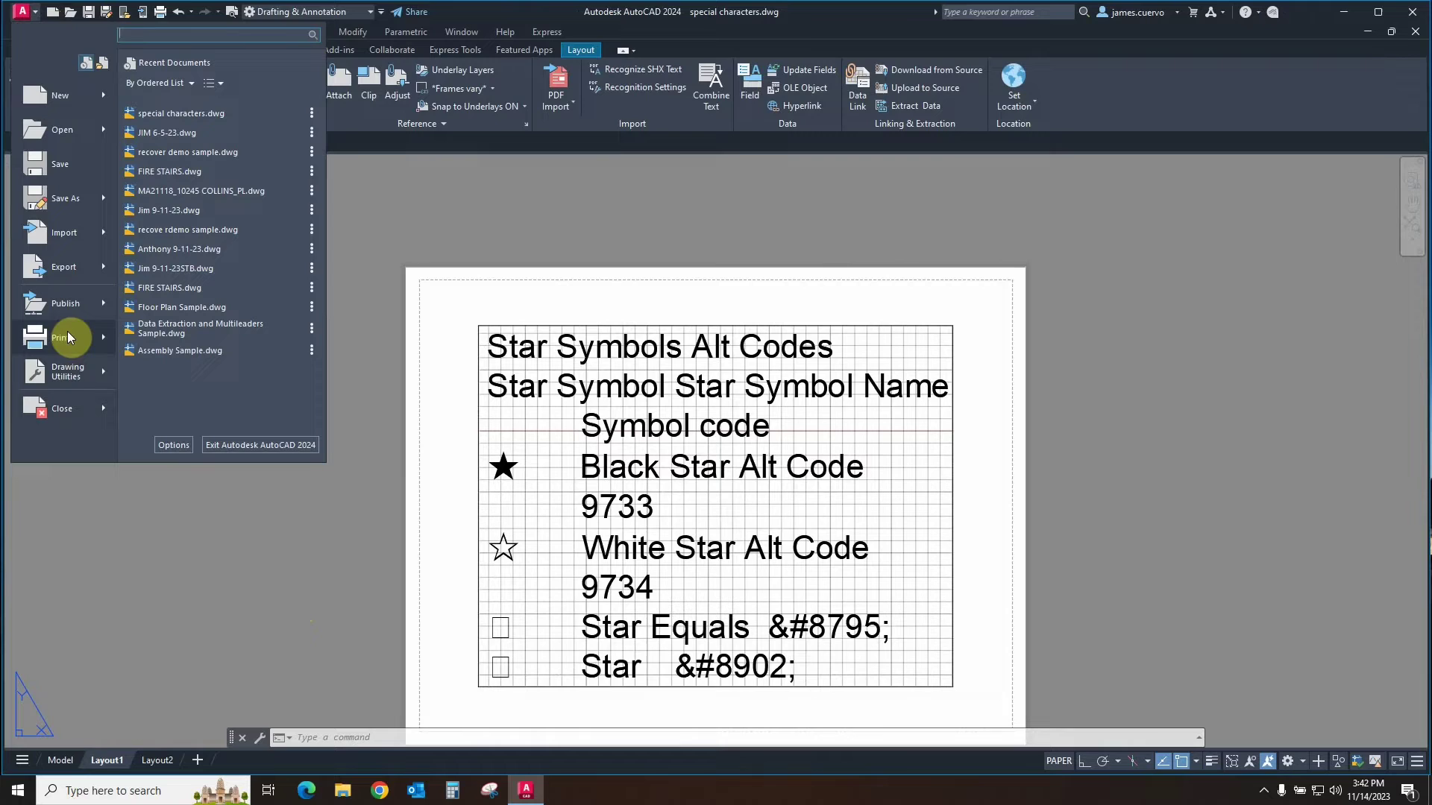
mouse_move(78, 375)
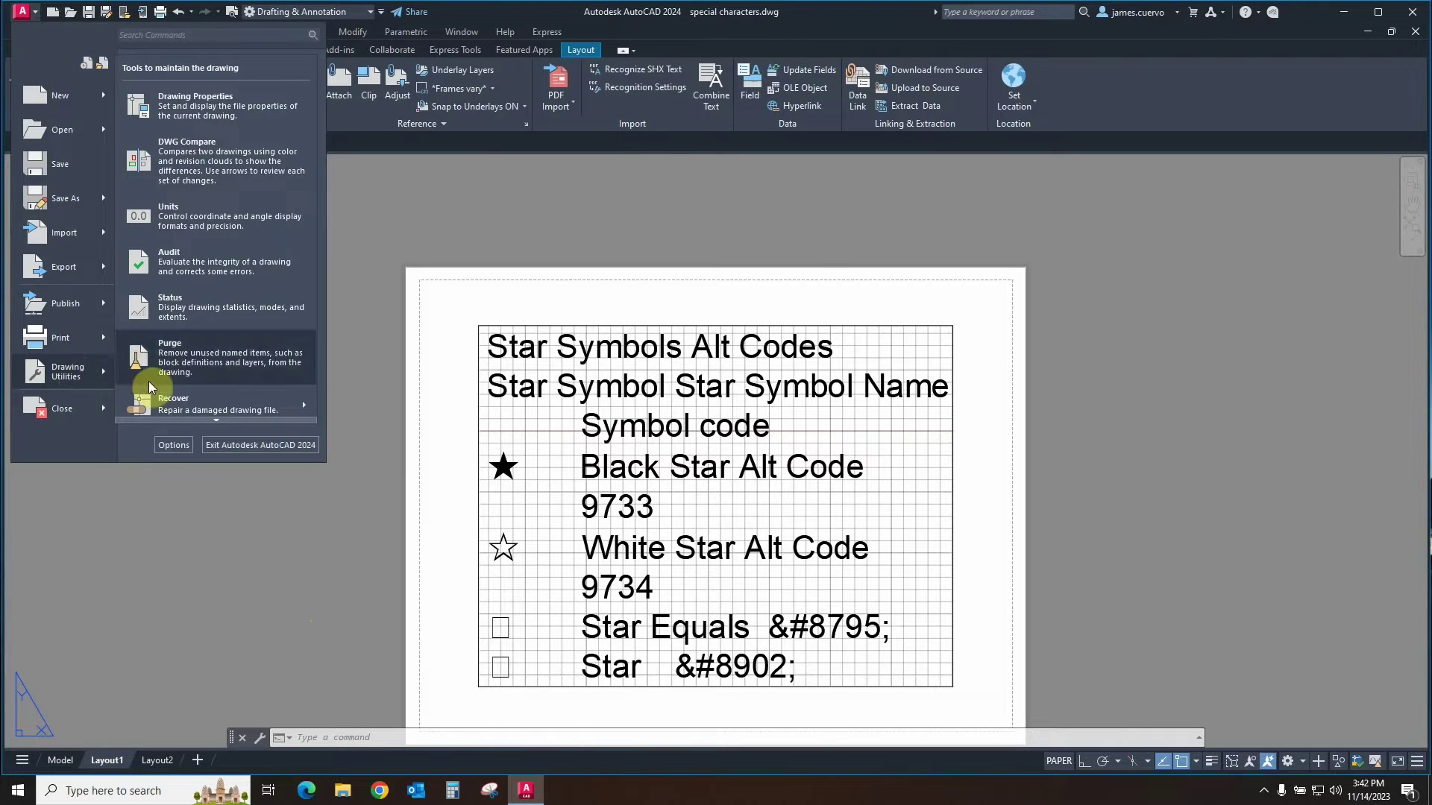
mouse_move(305, 409)
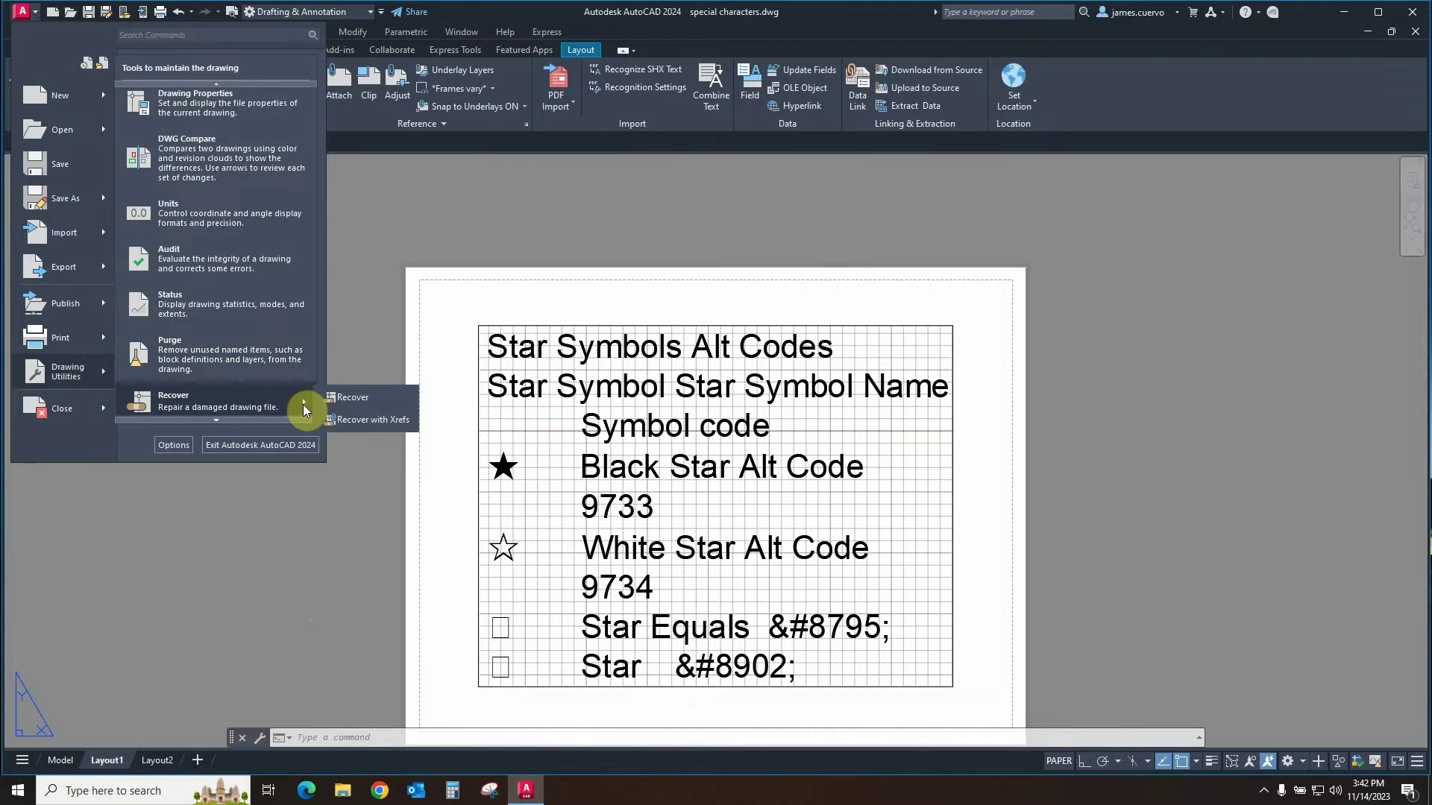
left_click(351, 422)
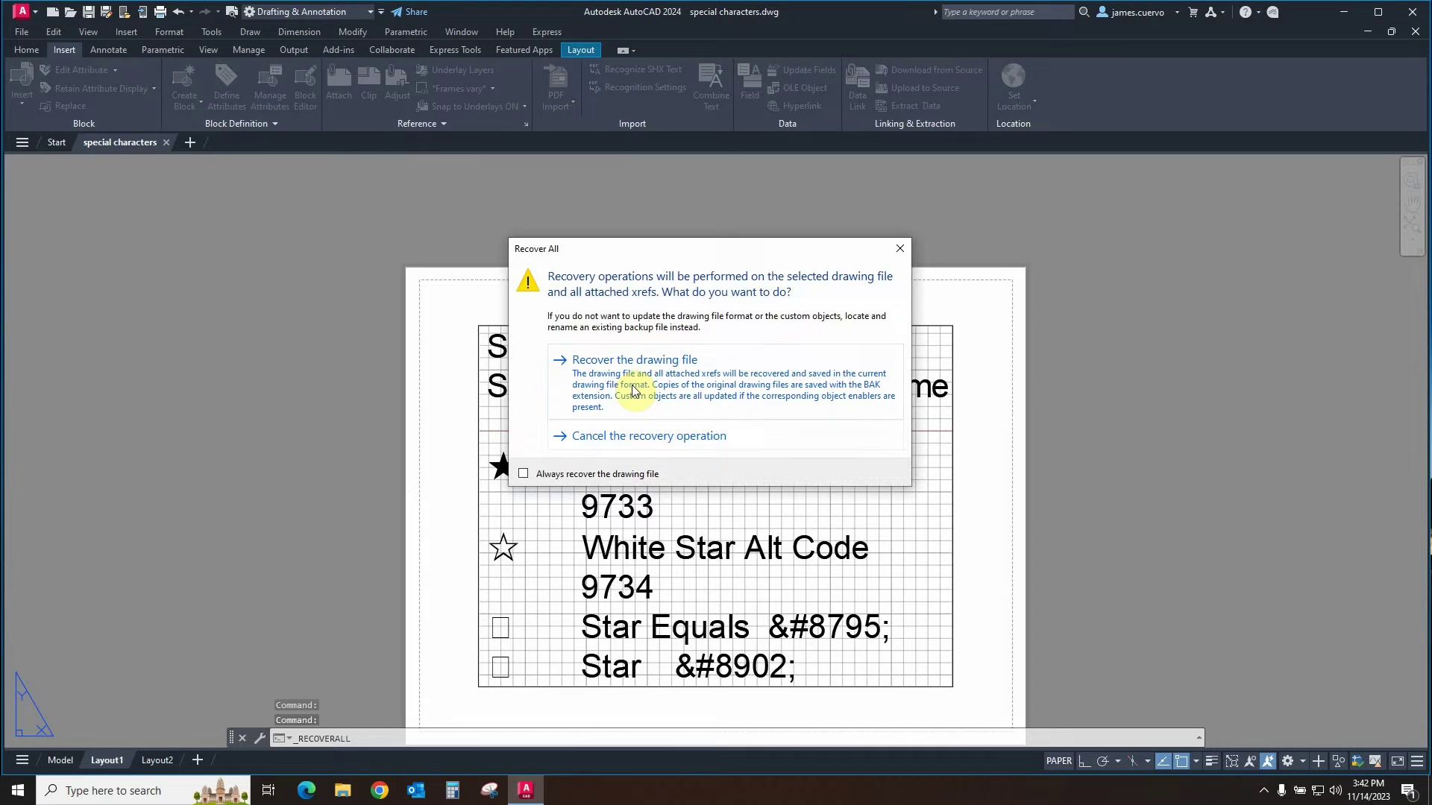
left_click(645, 408)
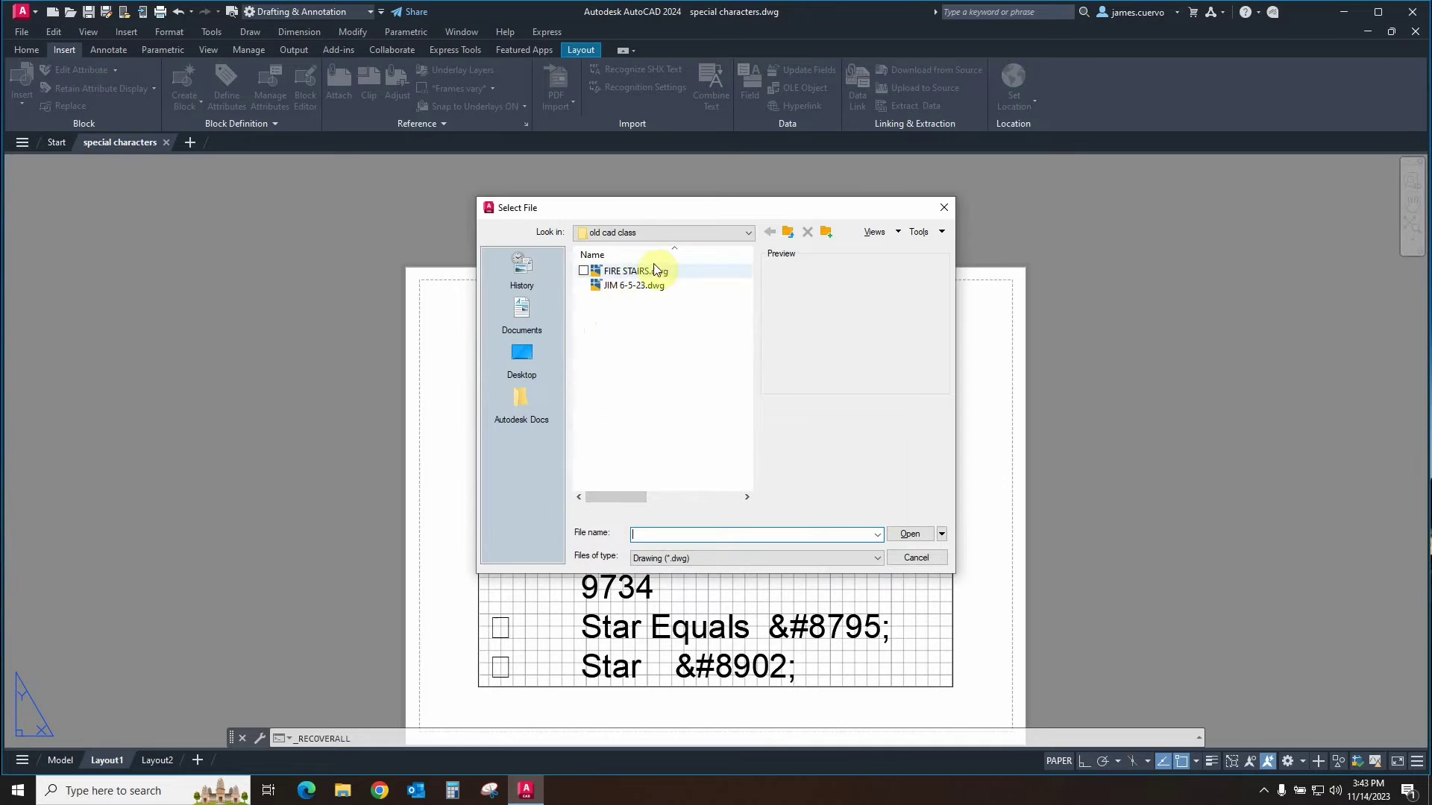
Recover JIM 6-5-23.dwg together with its FIRE STAIRS xref.
left_click(609, 291)
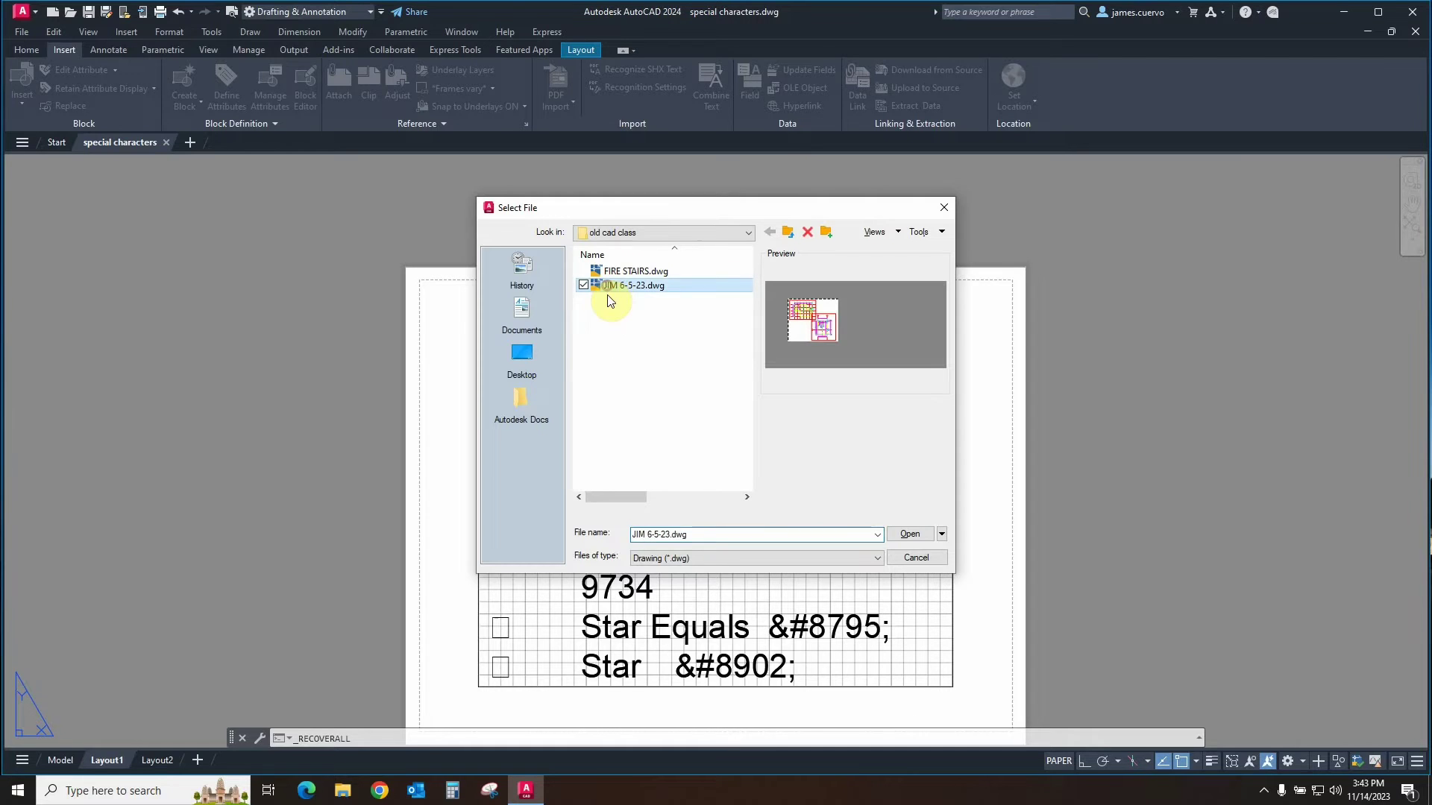
left_click(910, 534)
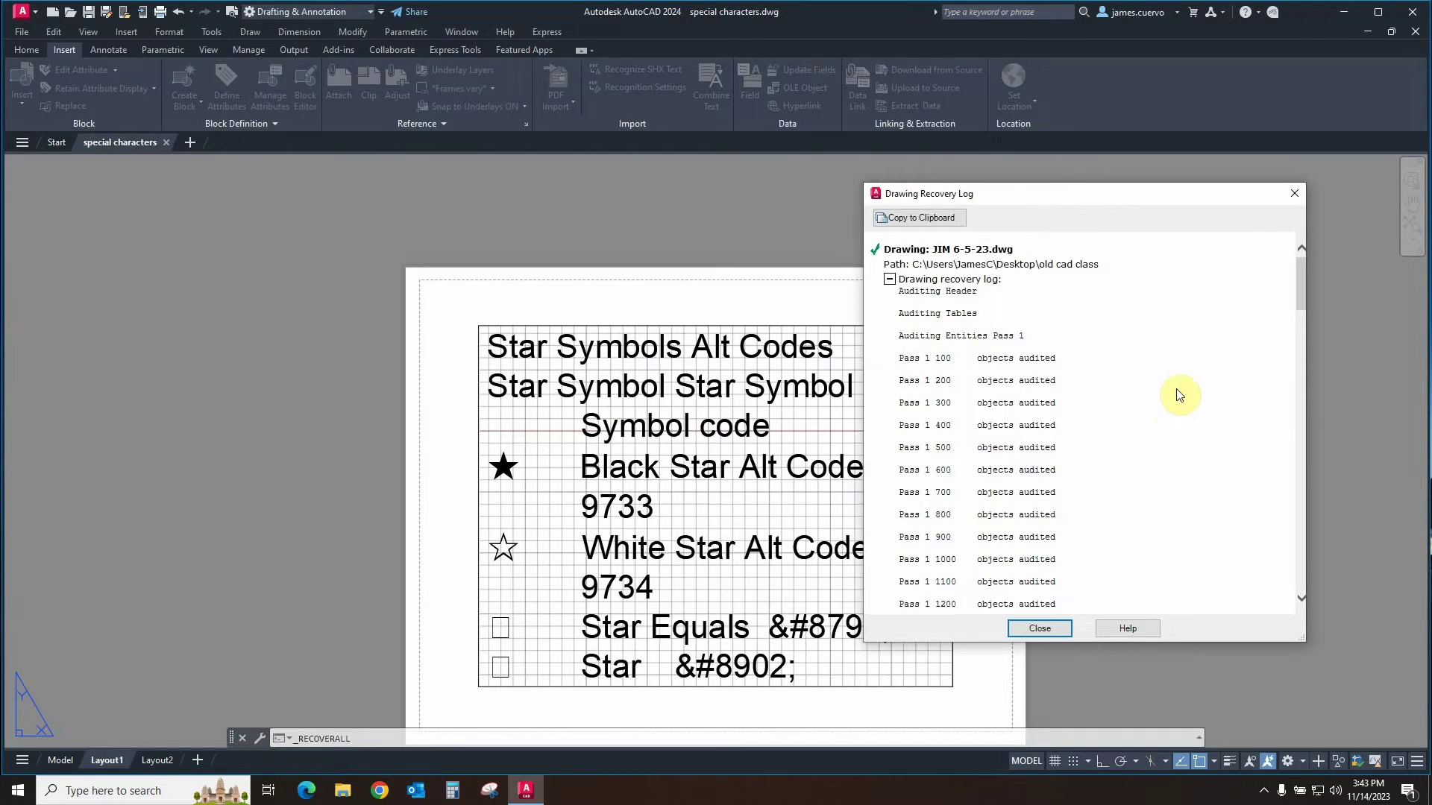
mouse_move(1096, 200)
left_mouse_down()
mouse_move(936, 157)
mouse_move(905, 105)
left_mouse_up()
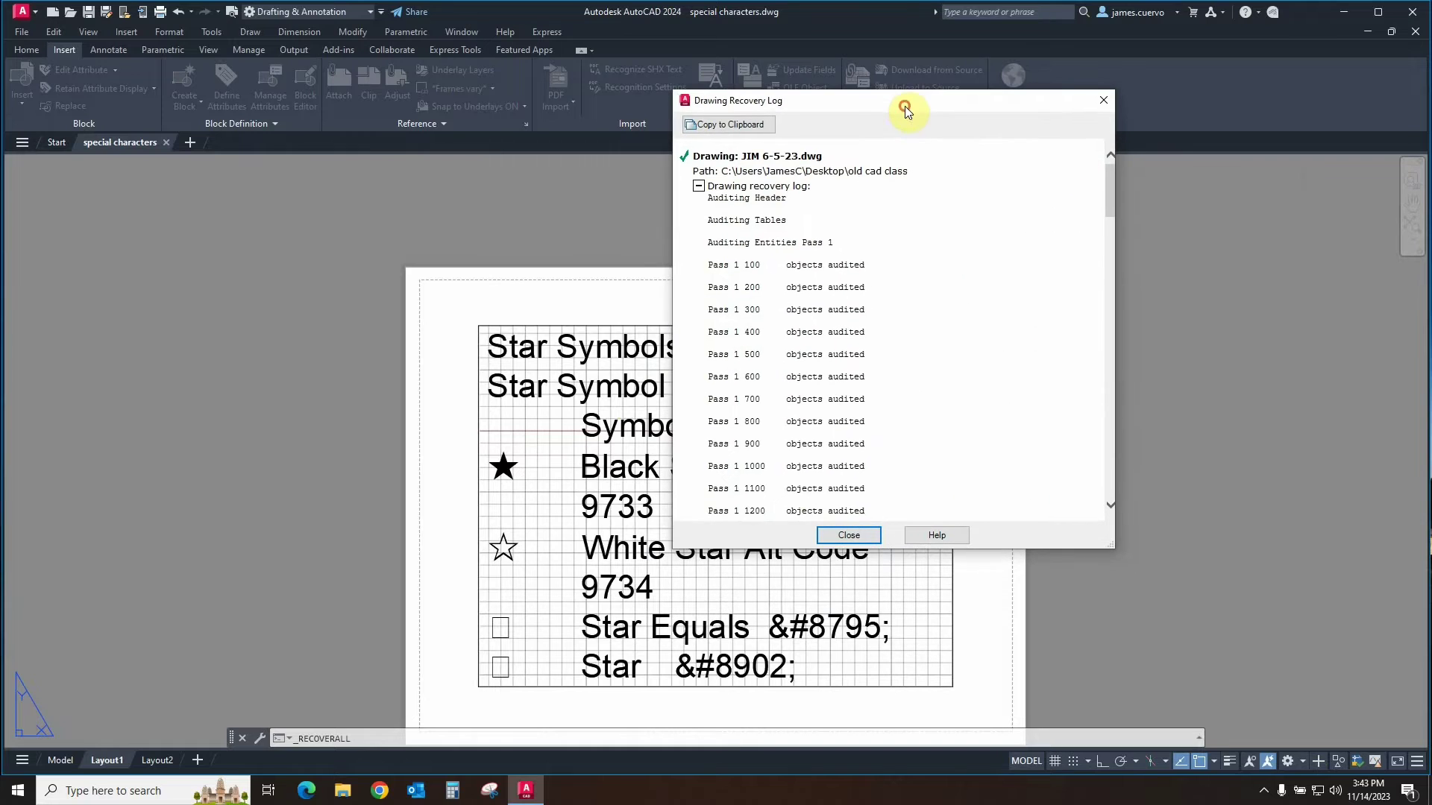
Review the Drawing Recovery Log, confirming the FIRE STAIRS.dwg audit found 0 errors and fixed 0.
scroll(962, 321, "down", 7)
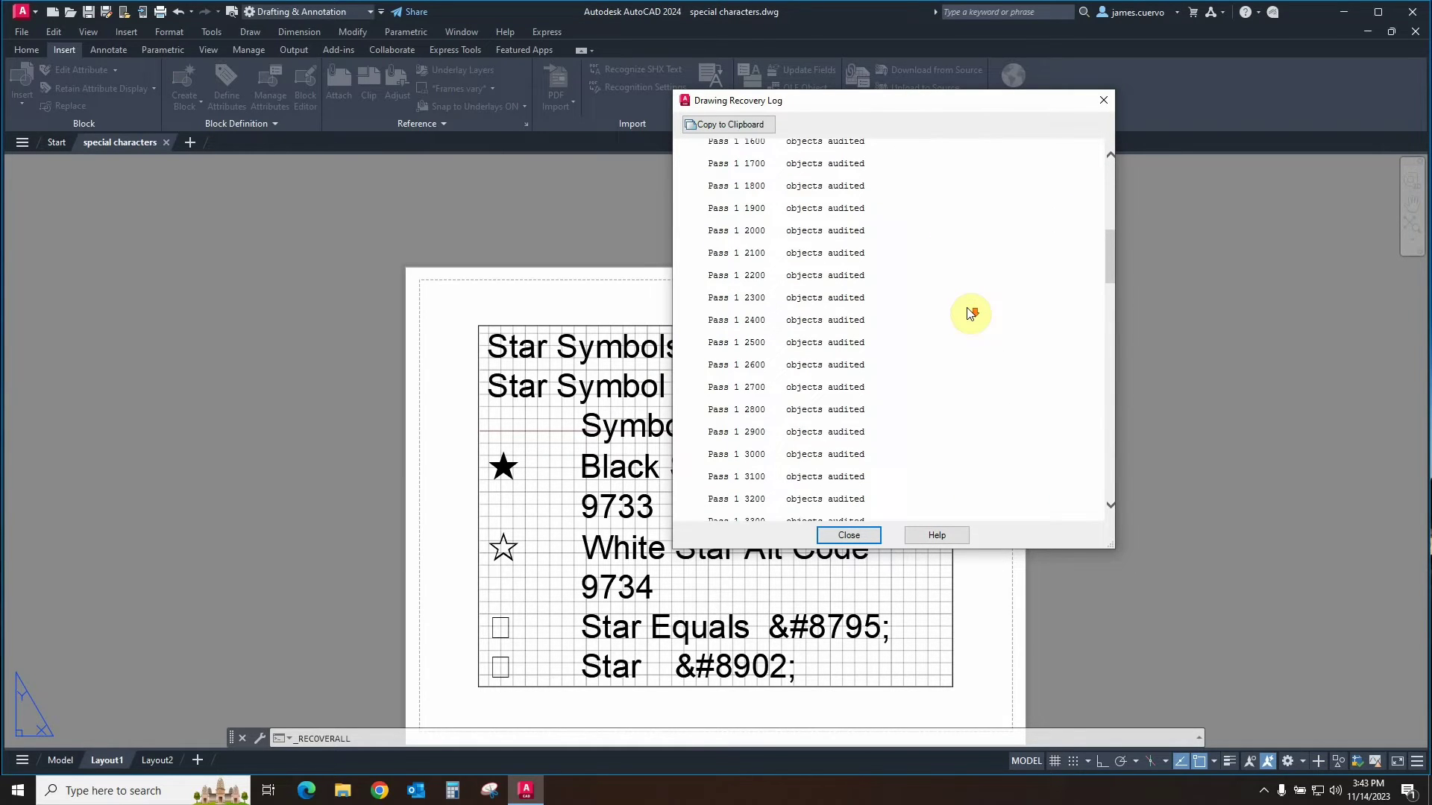
scroll(970, 313, "down", 6)
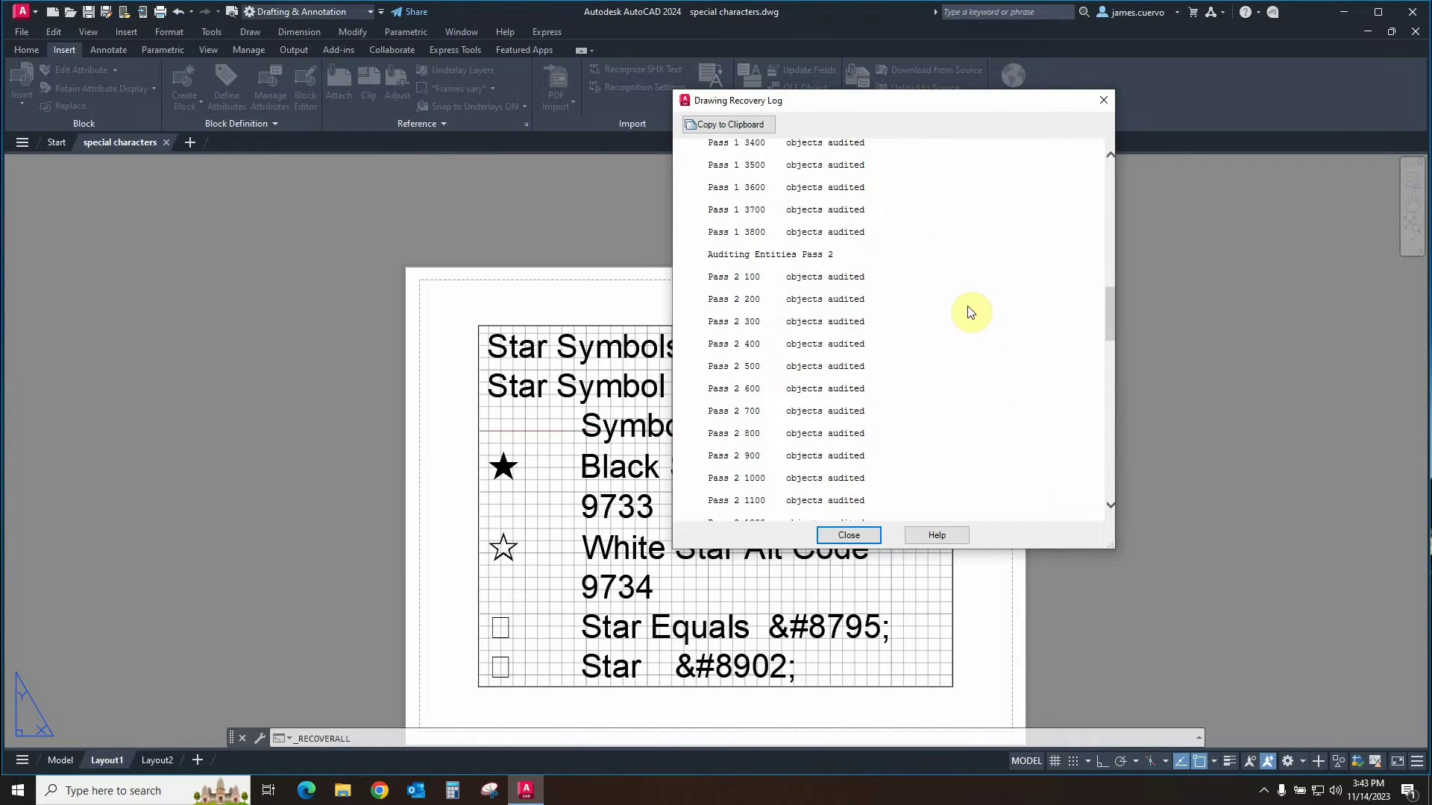
scroll(971, 312, "down", 10)
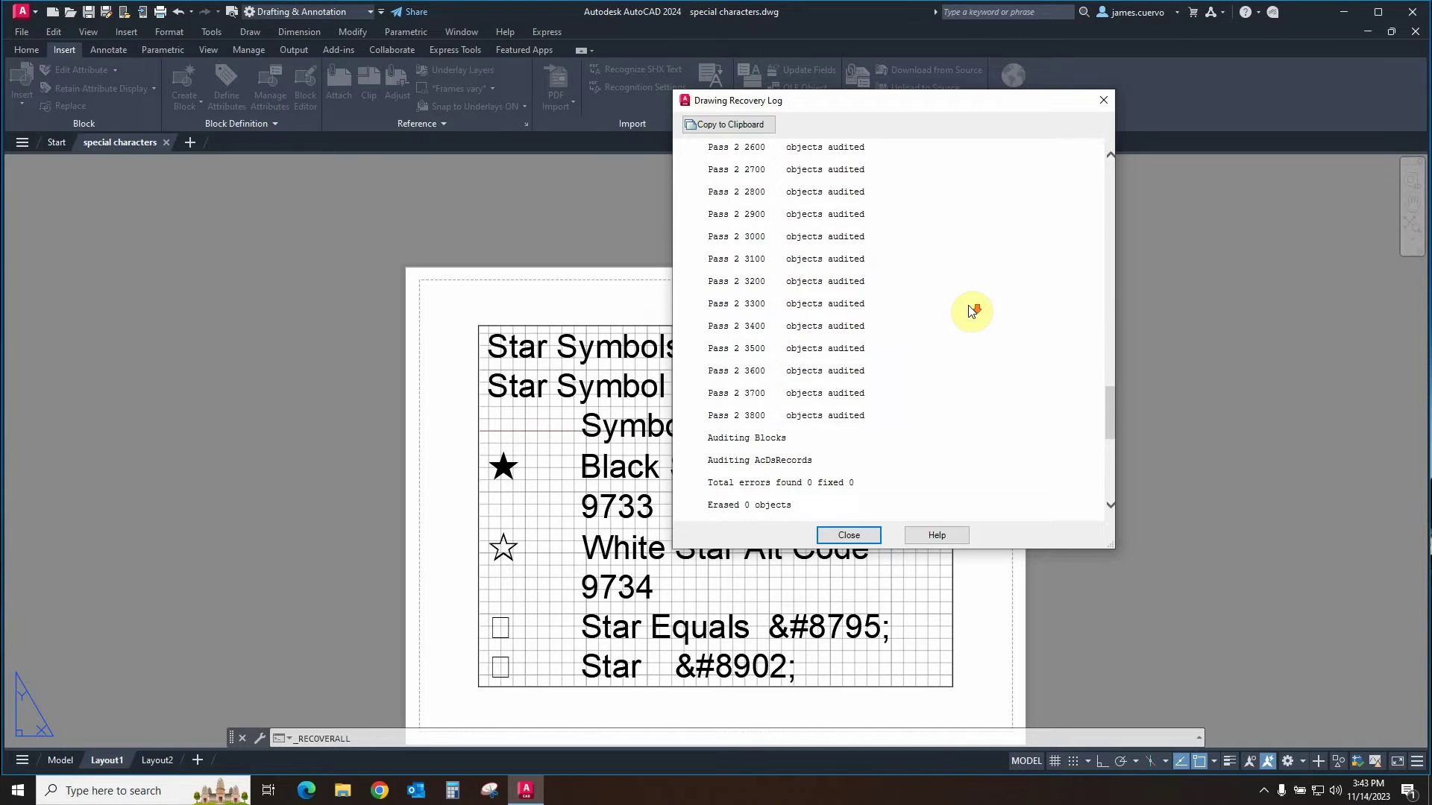
scroll(971, 312, "down", 3)
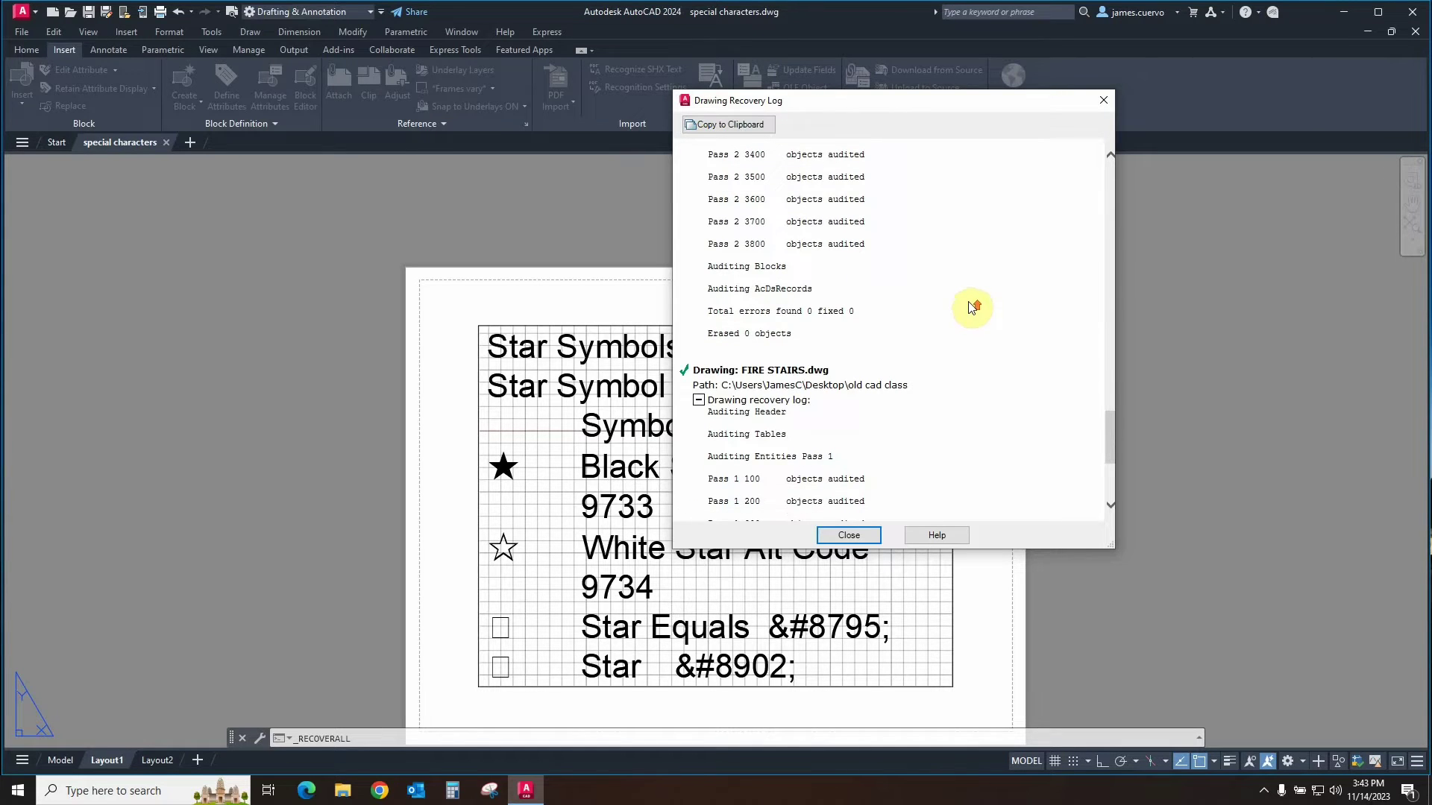
scroll(971, 312, "up", 15)
scroll(971, 258, "up", 5)
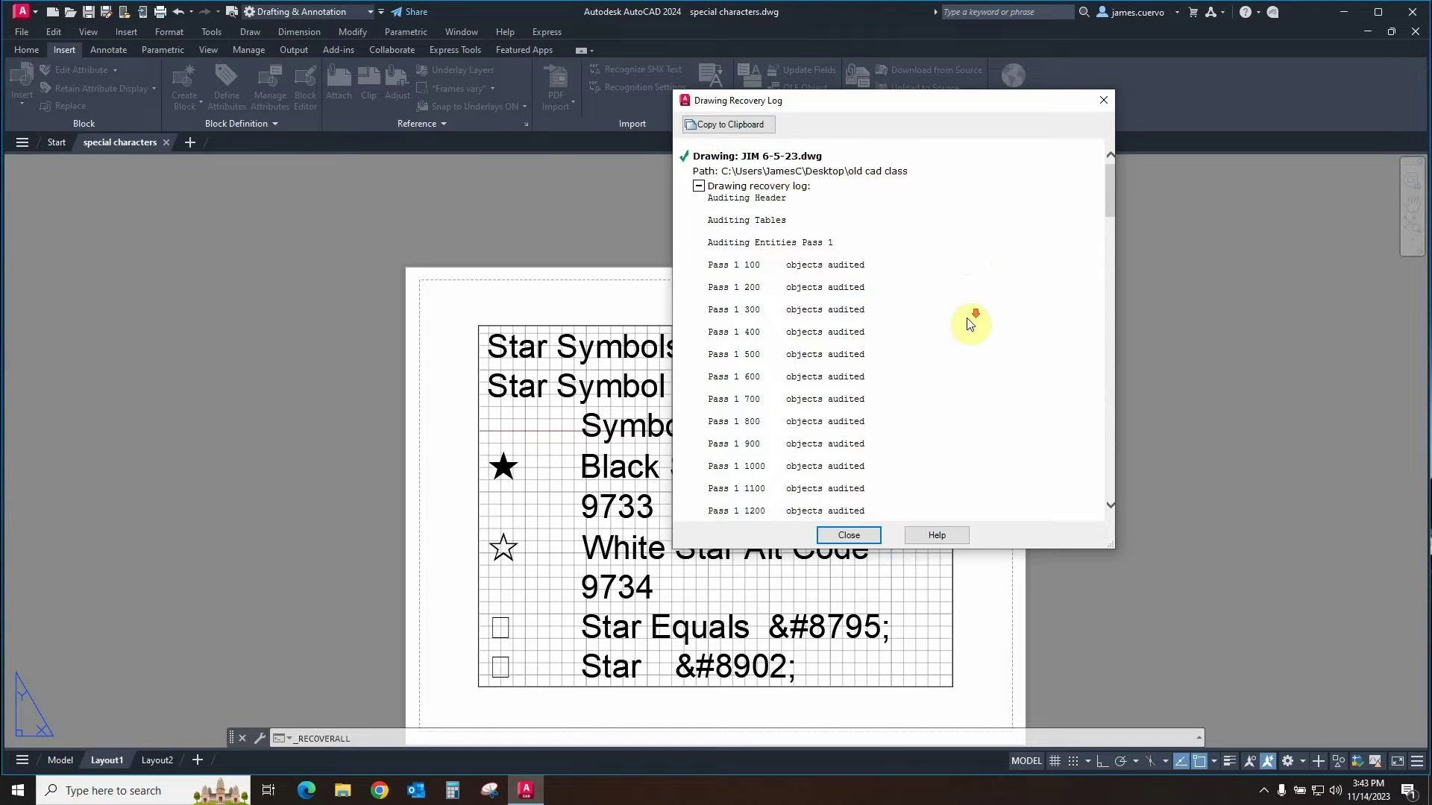
scroll(1000, 314, "down", 15)
scroll(1008, 323, "down", 10)
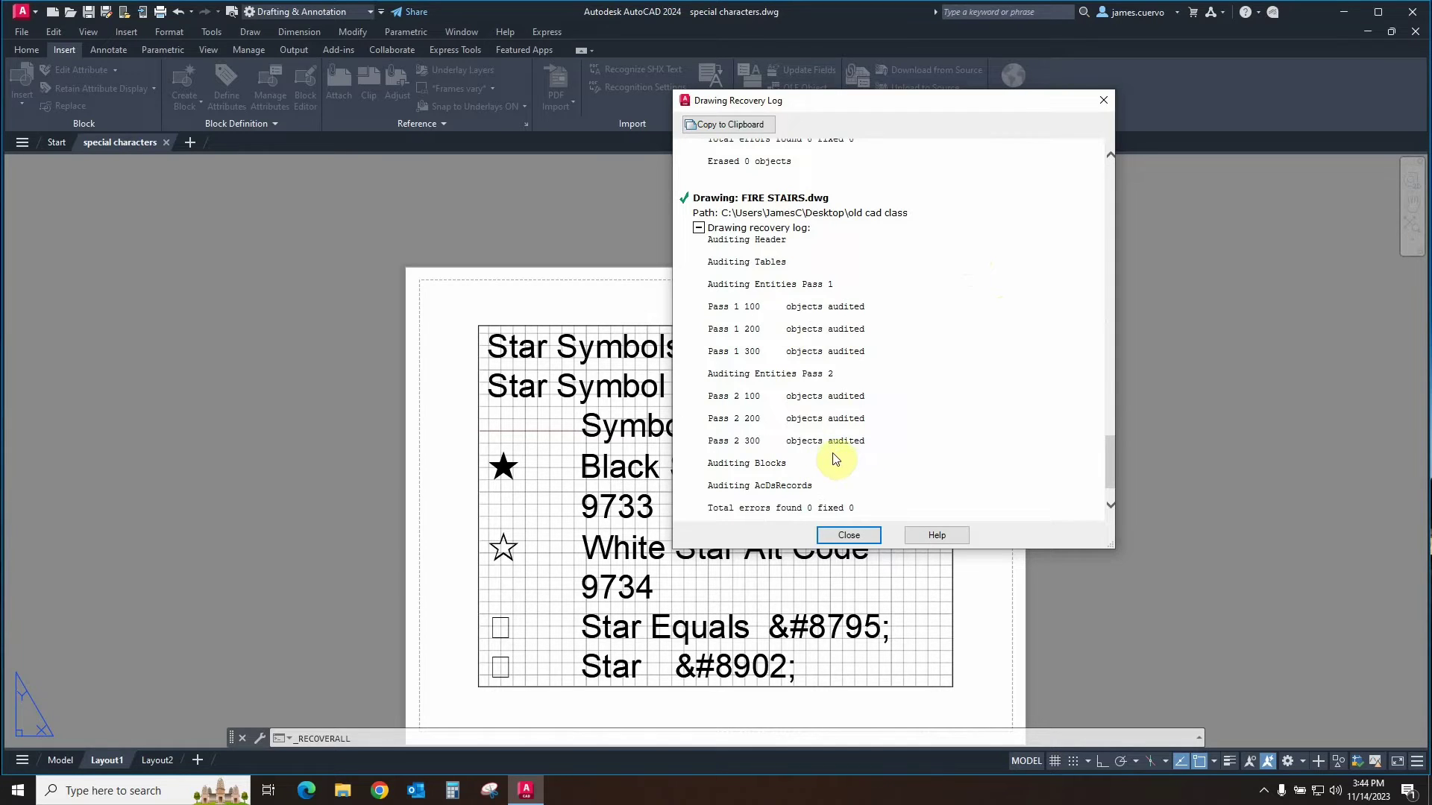
Dismiss the recovery log, close the special characters drawing, and open JIM 6-5-23.
left_click(851, 537)
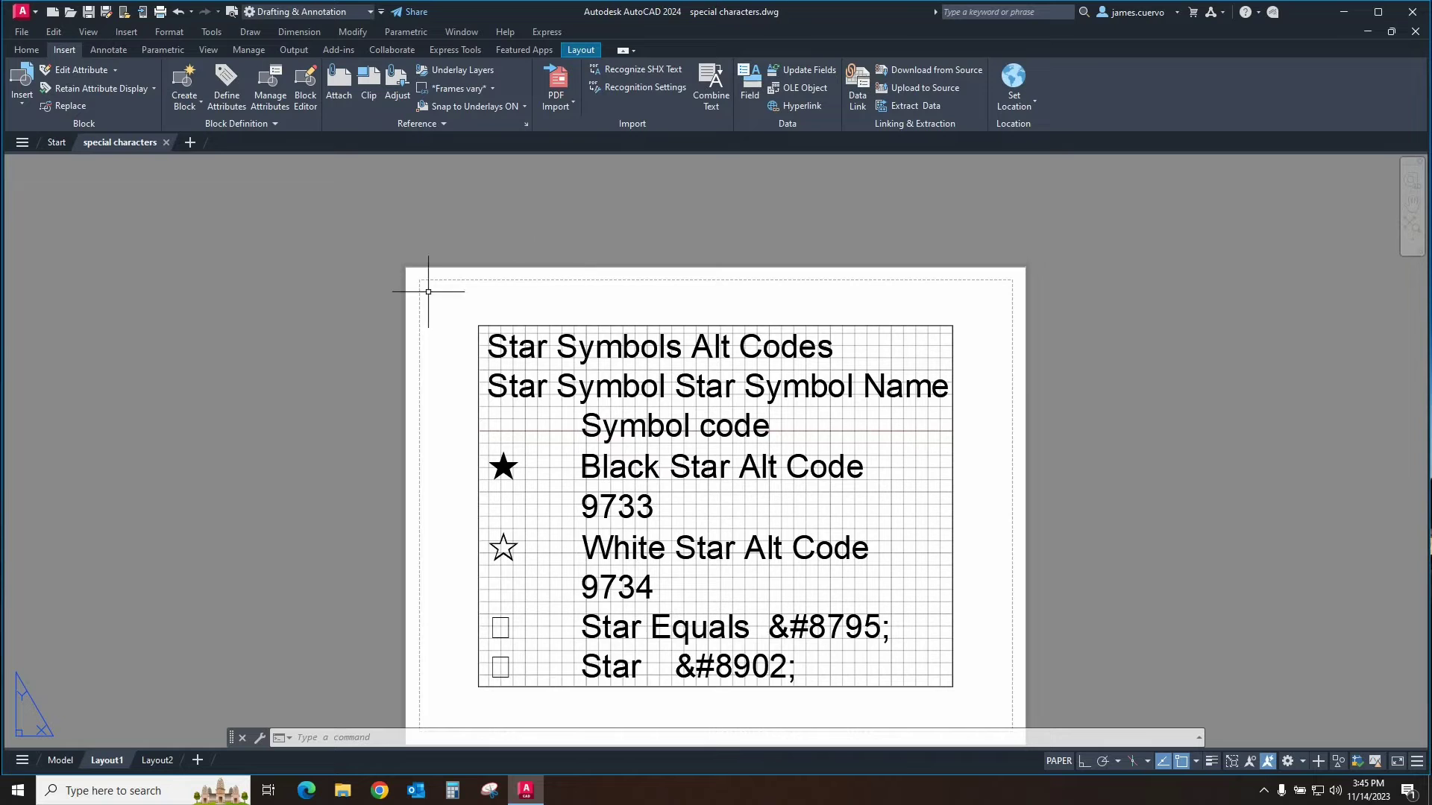
left_click(167, 142)
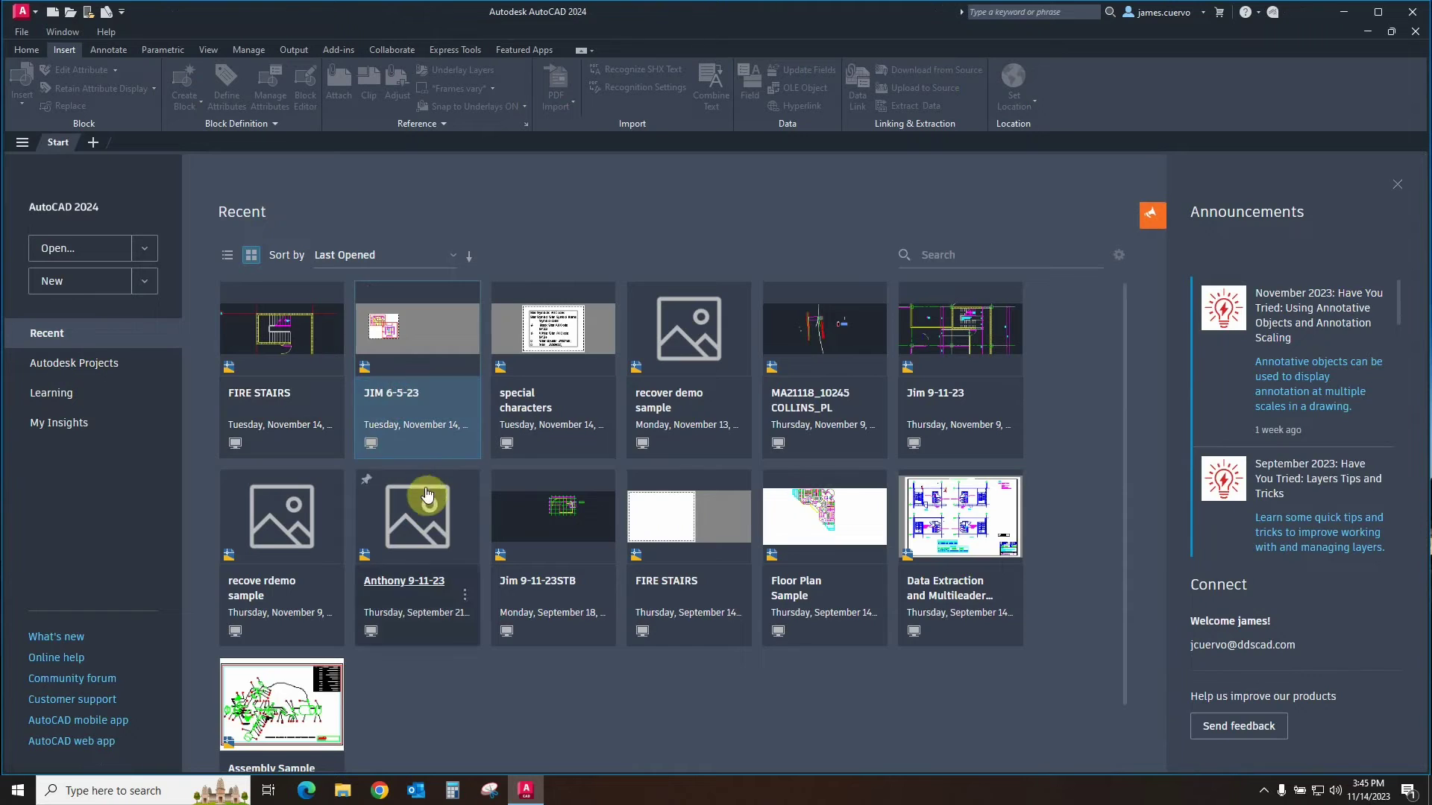
left_click(431, 335)
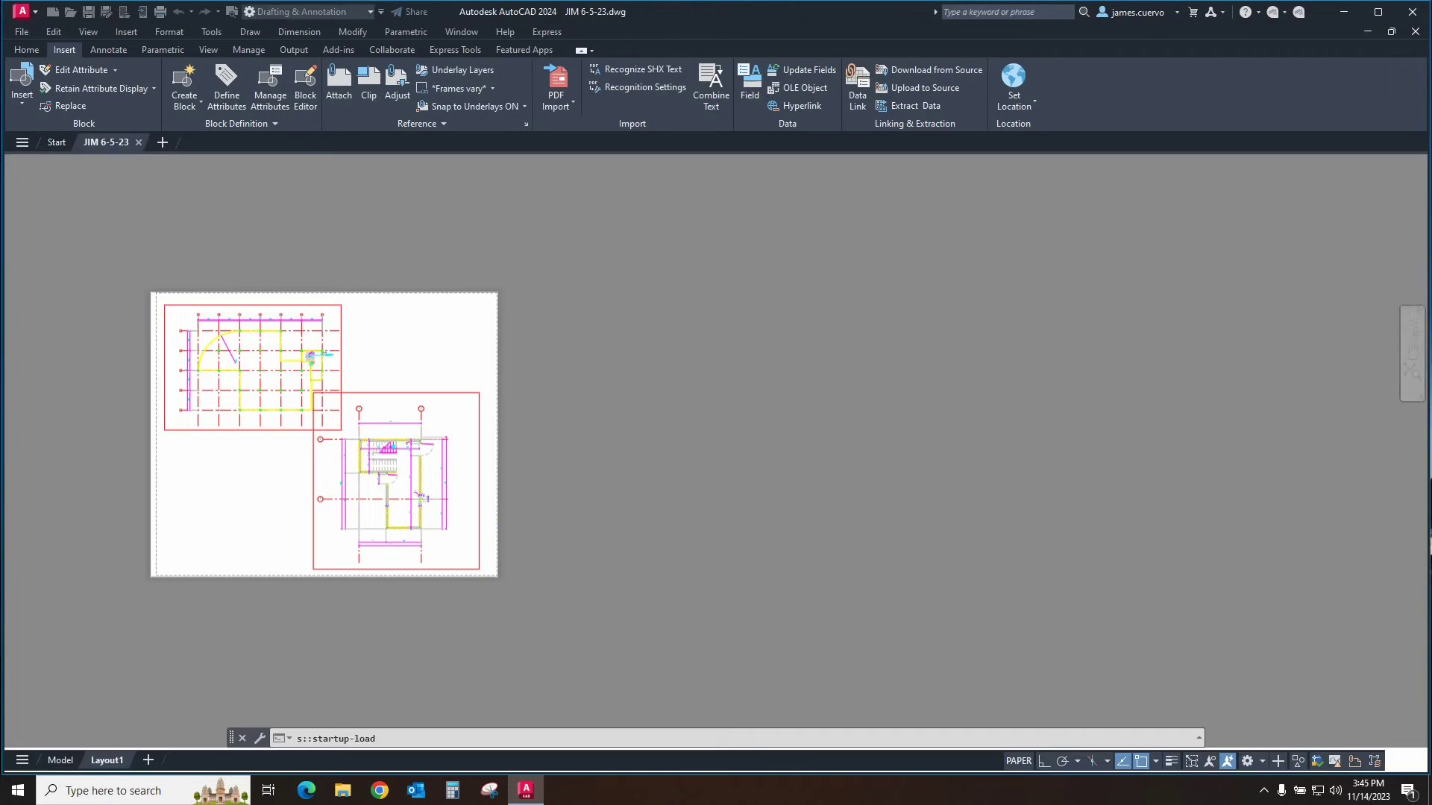
Switch to model space and zoom out until the floor plan and schedule table fit.
left_click(58, 761)
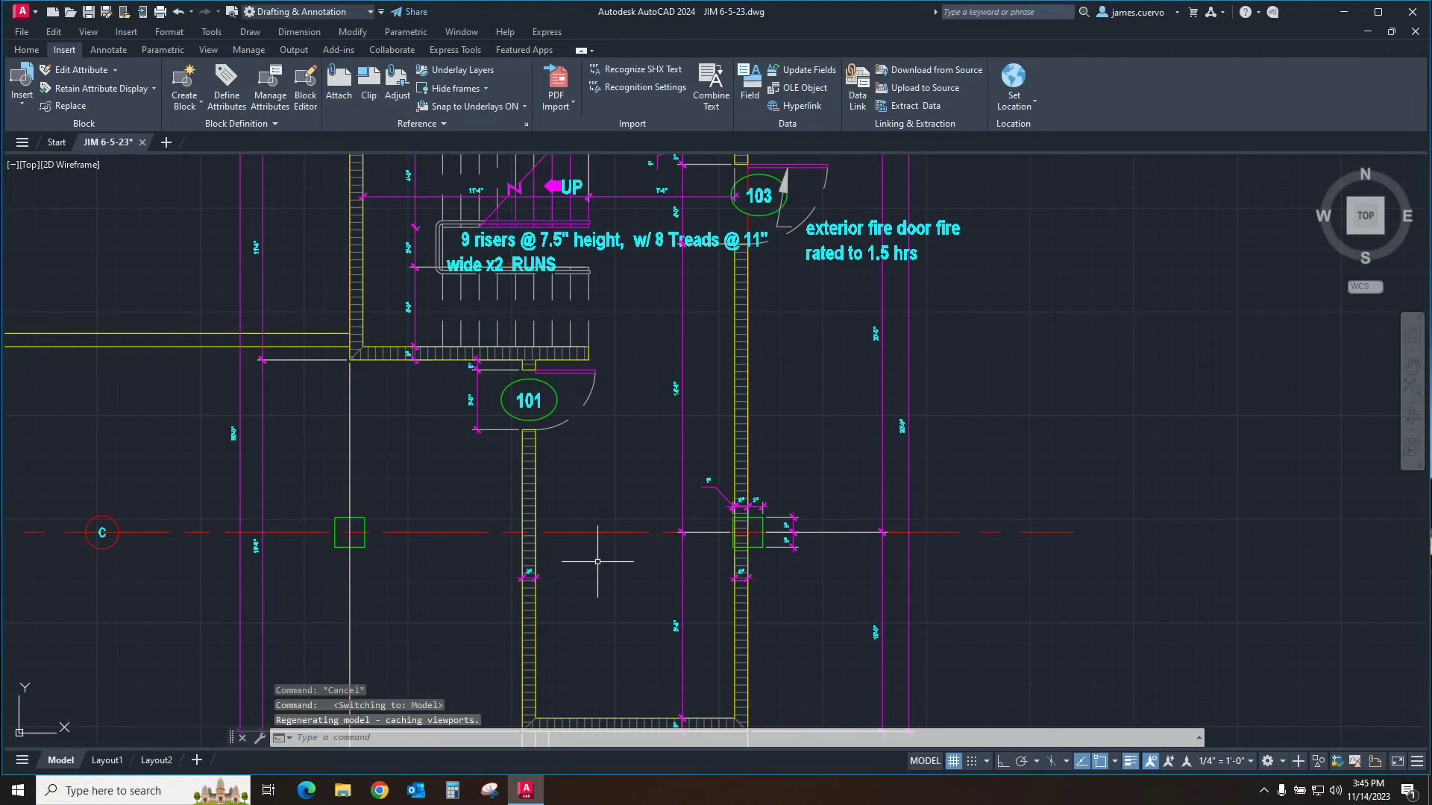
scroll(716, 520, "down", 5)
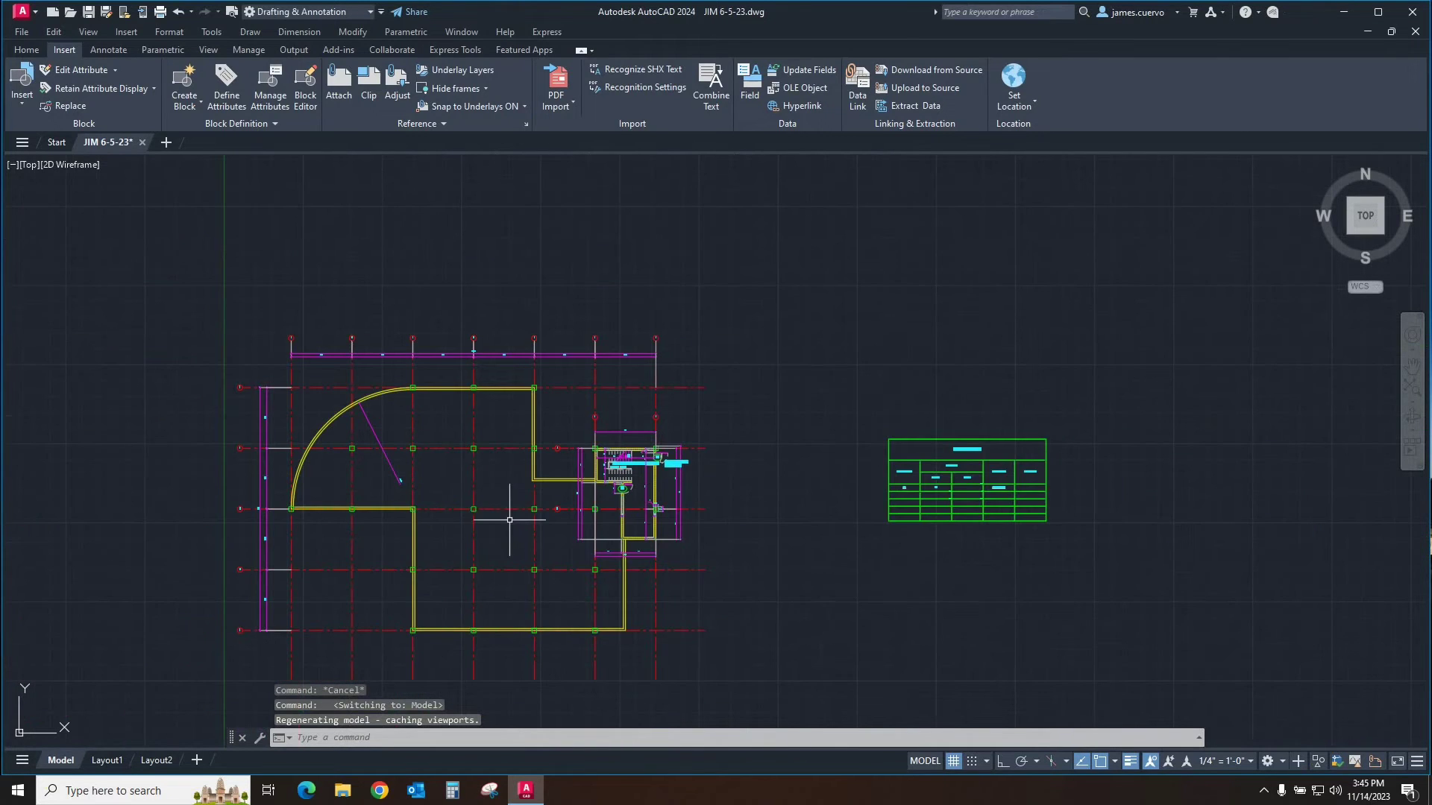
scroll(512, 549, "down", 4)
scroll(559, 480, "up", 6)
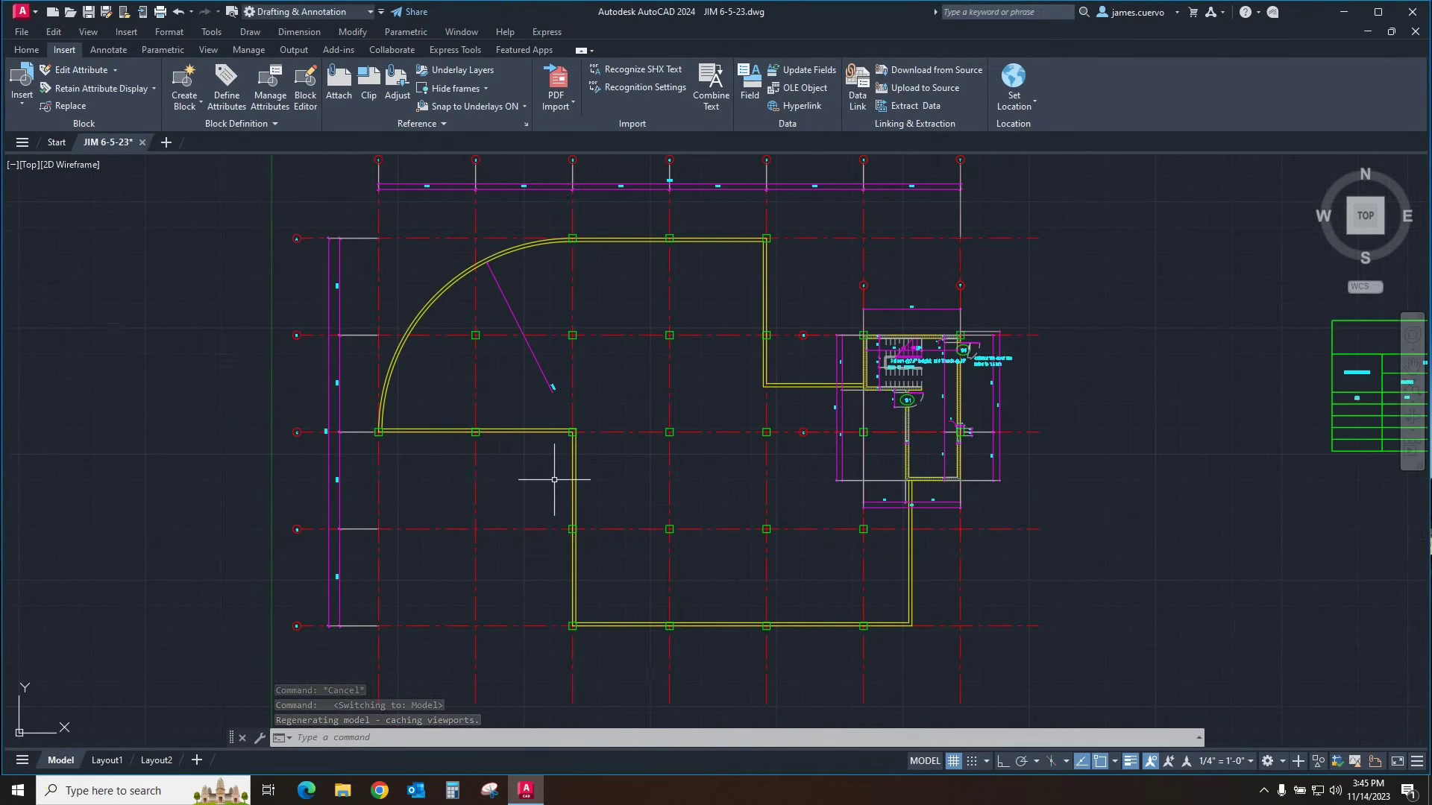
scroll(773, 494, "down", 2)
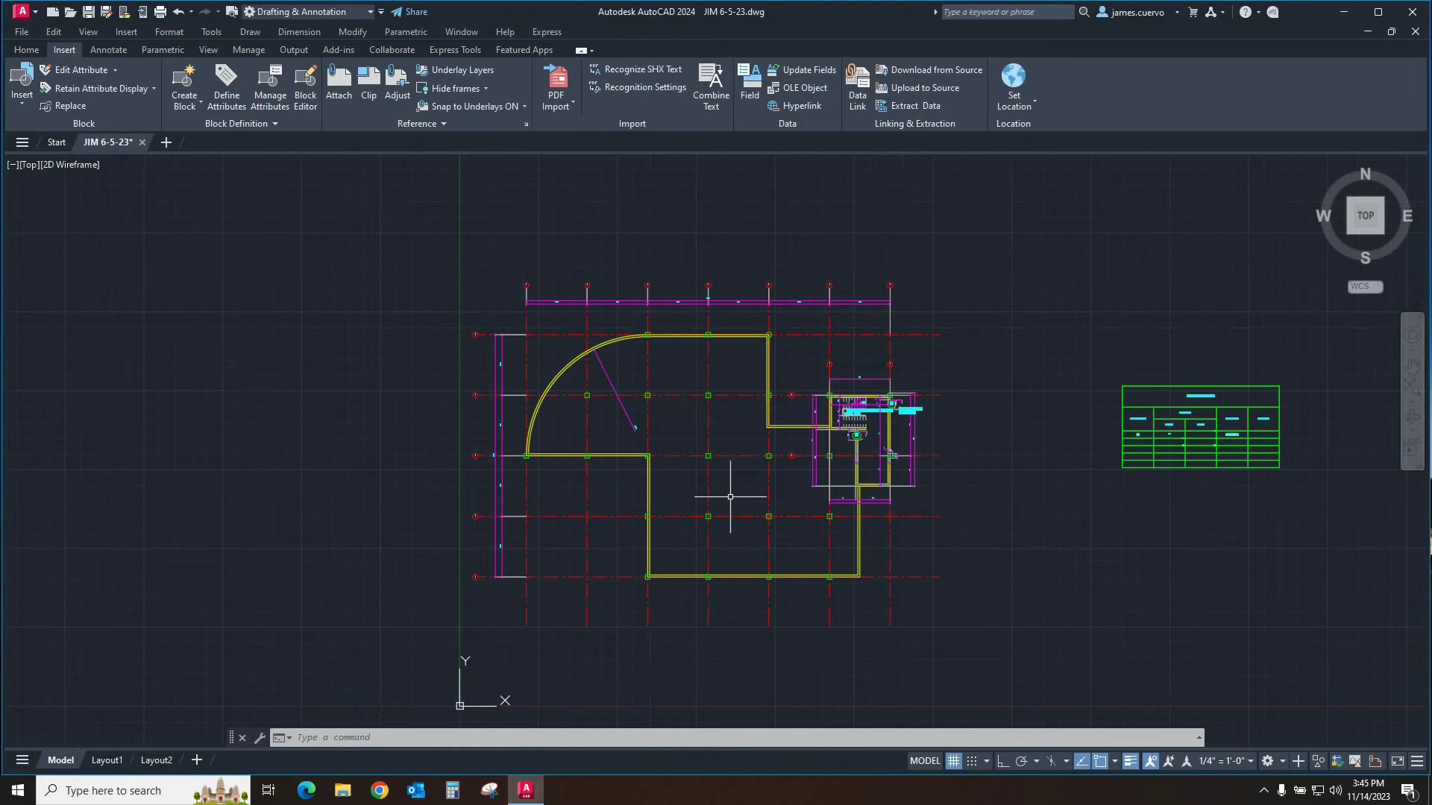
Run AUDIT on JIM 6-5-23 with error fixing on, confirming 0 errors found and 0 fixed.
type("AUD")
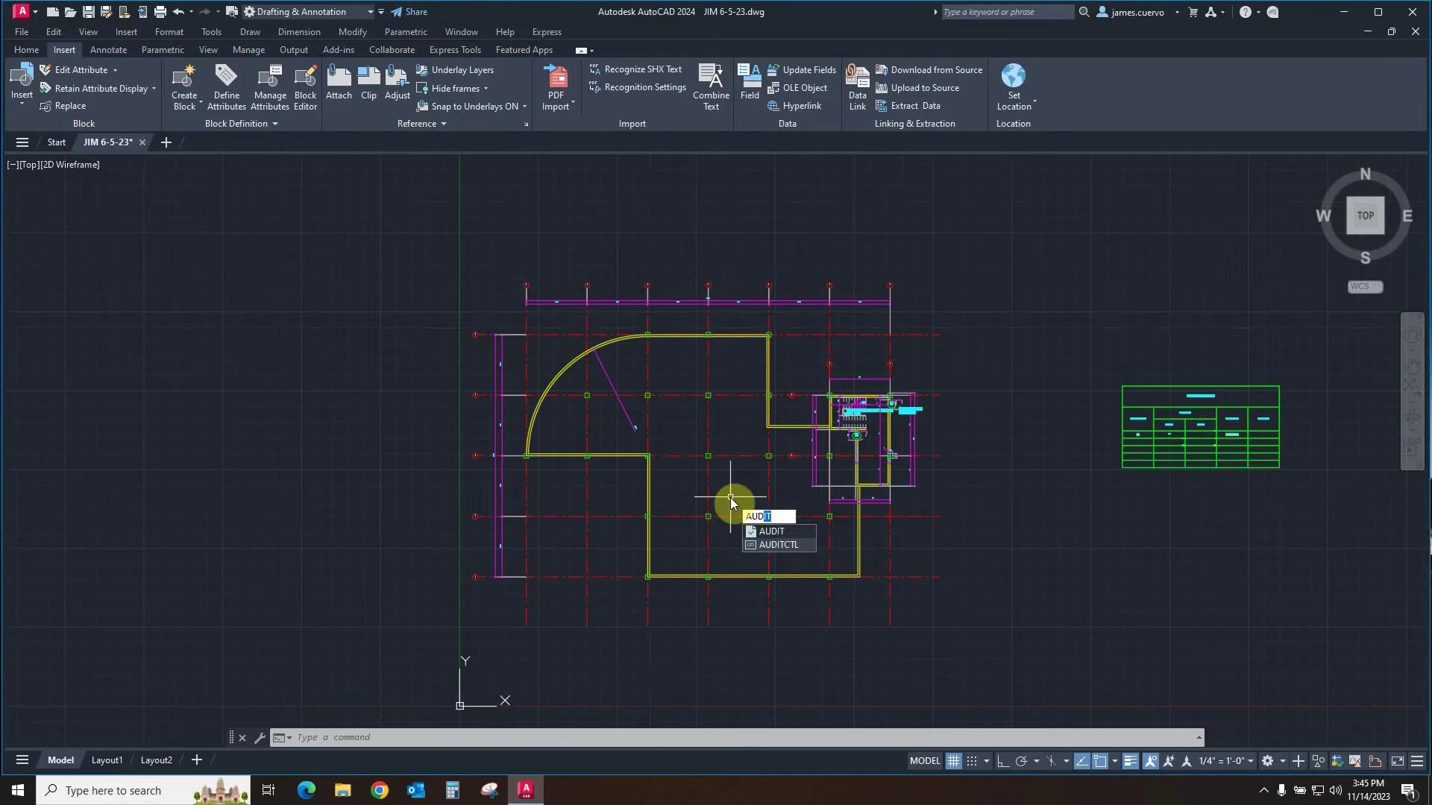
type("IT")
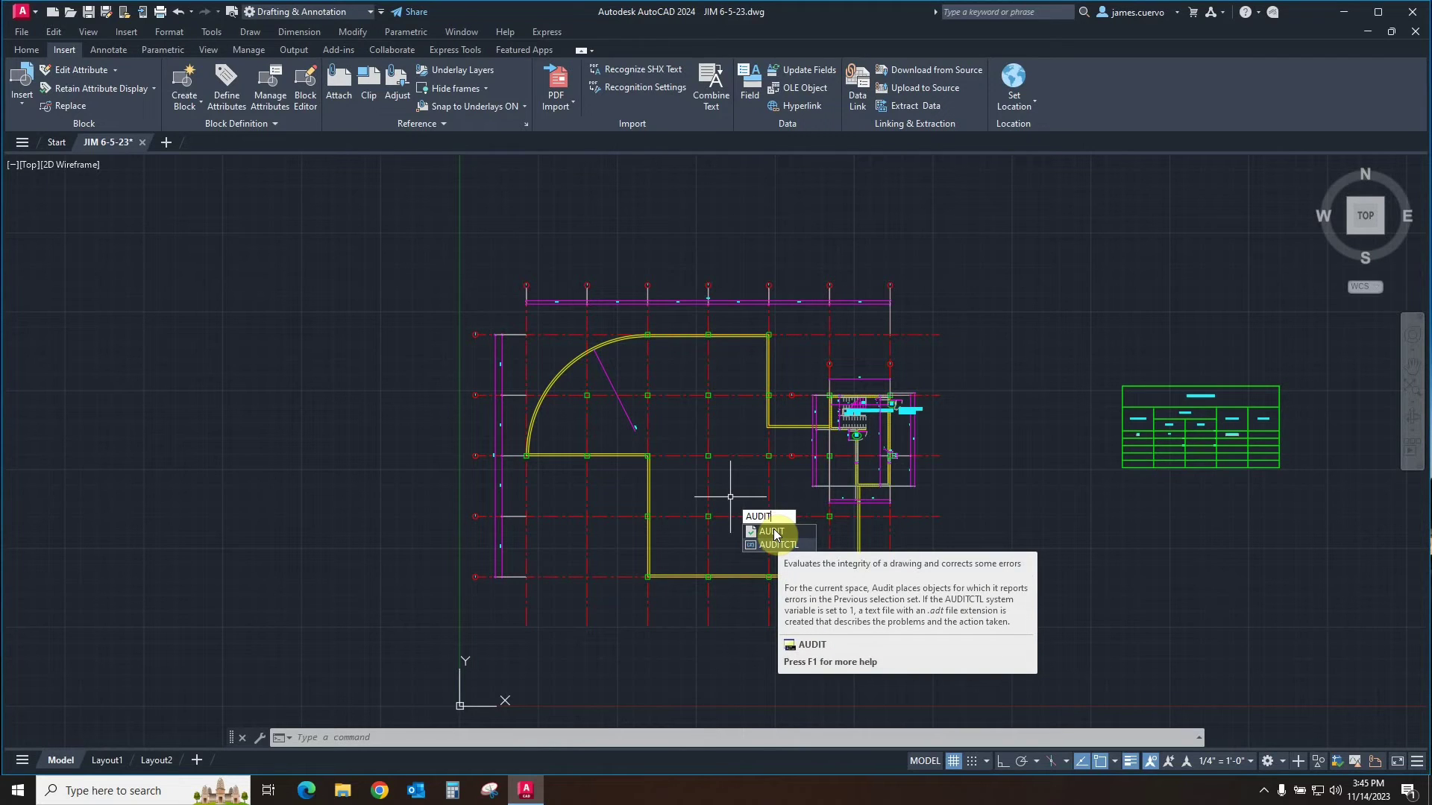
left_click(772, 532)
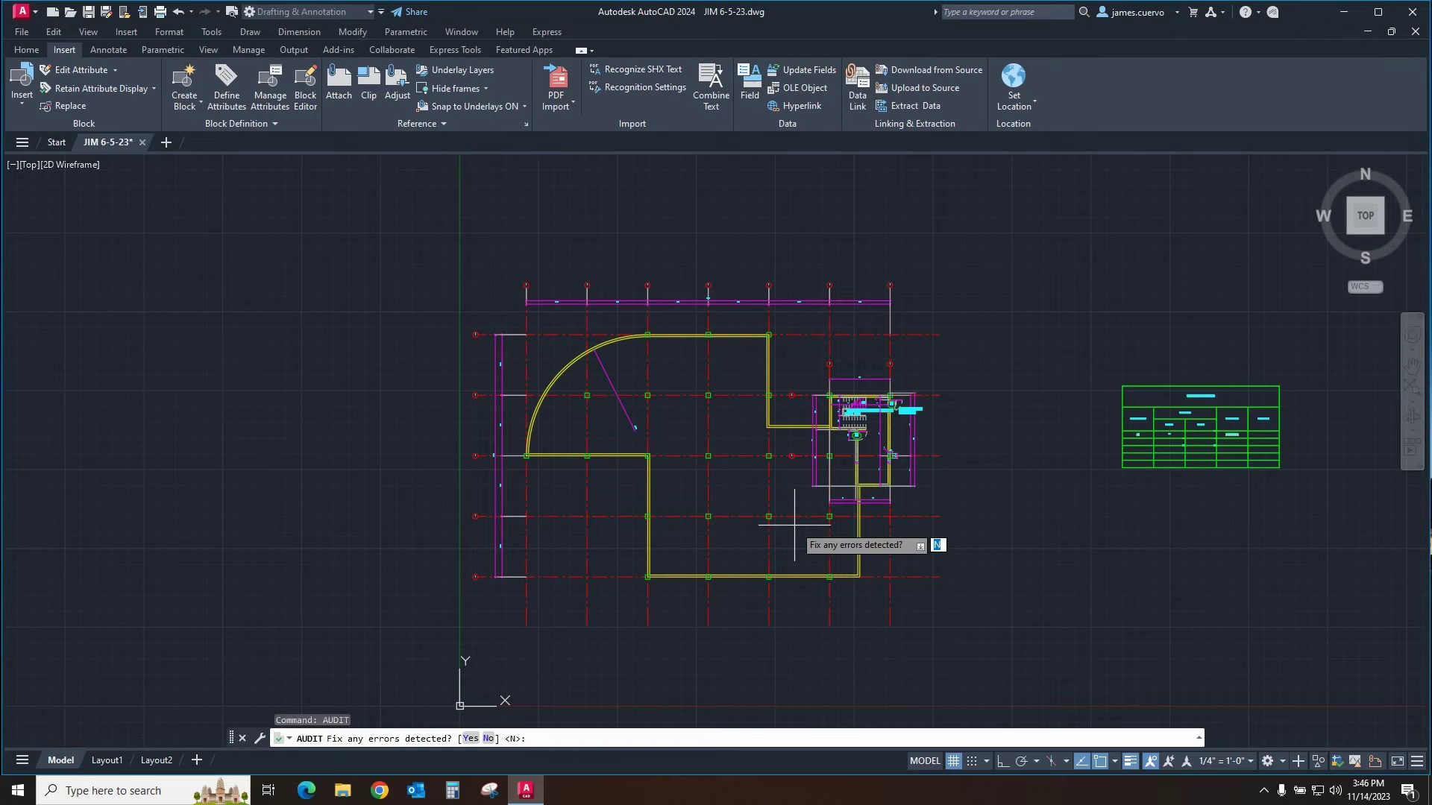
type("y")
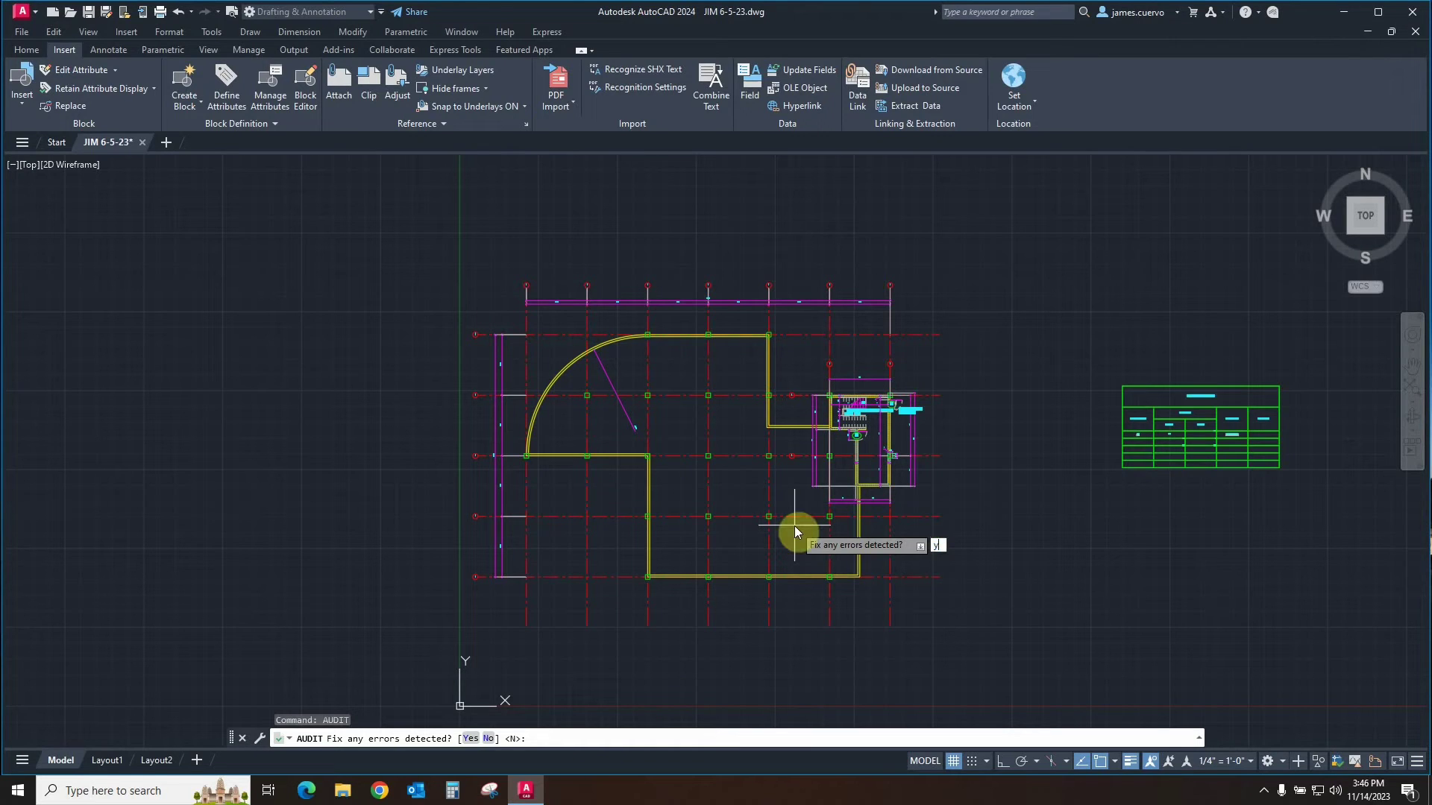
key("Return")
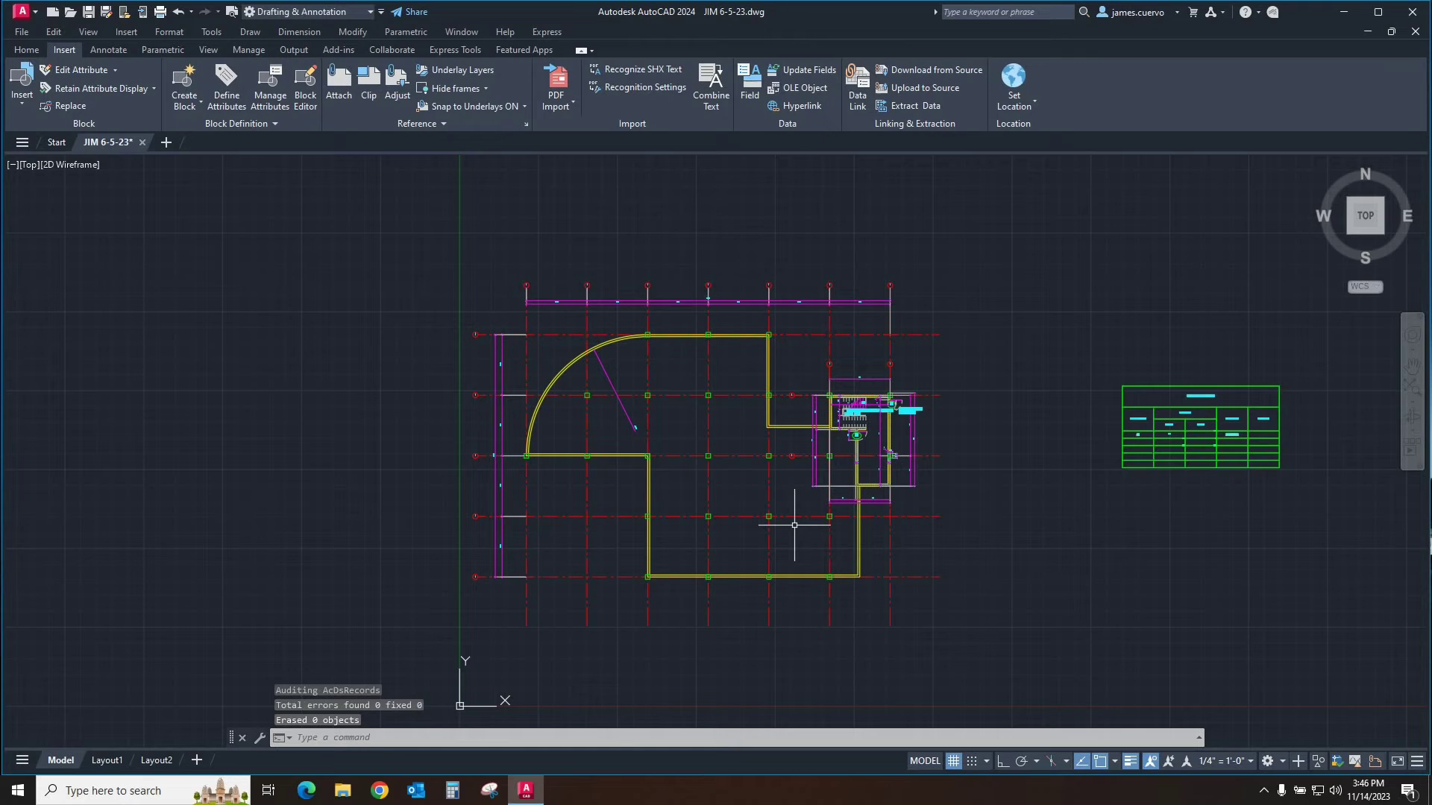
key("F2")
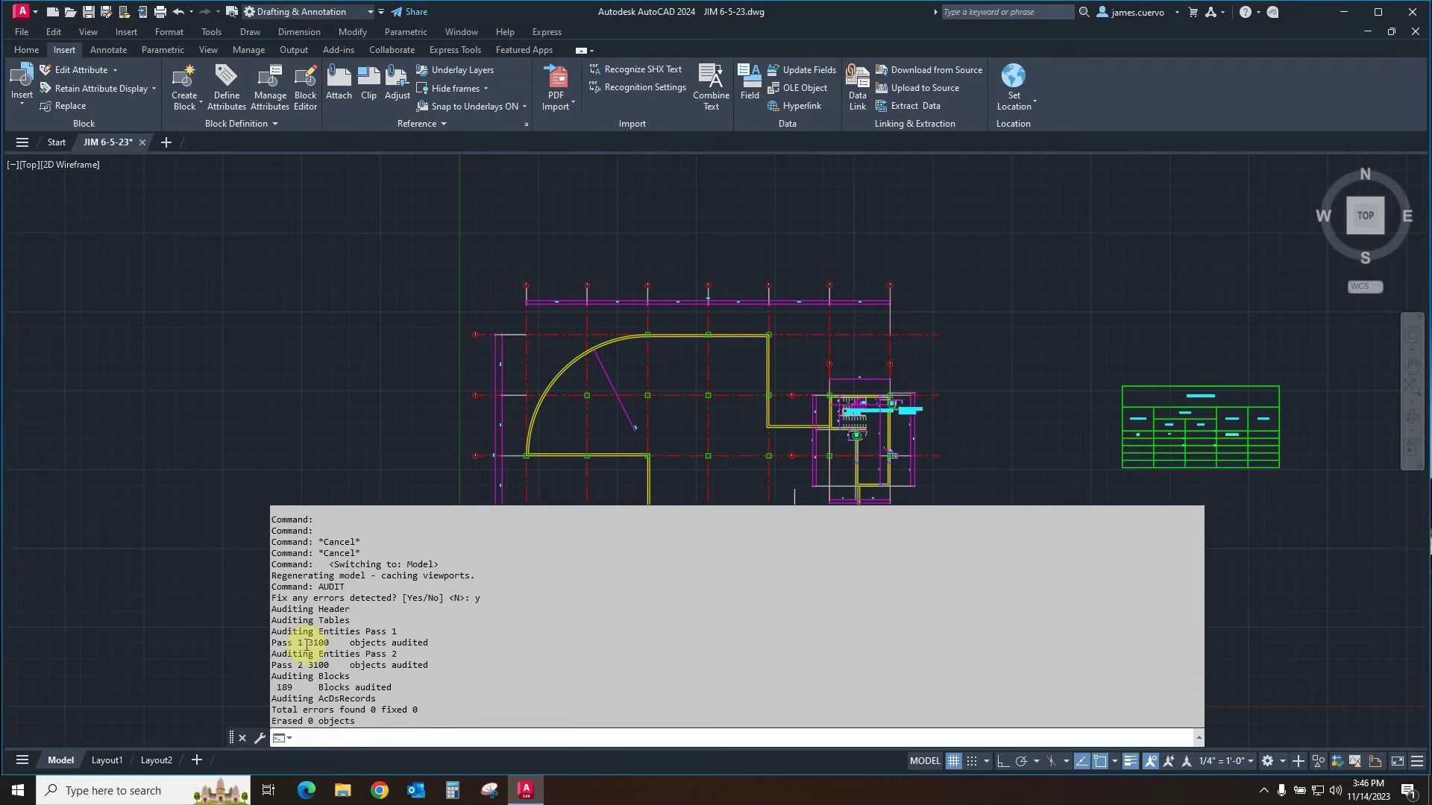
left_click(335, 428)
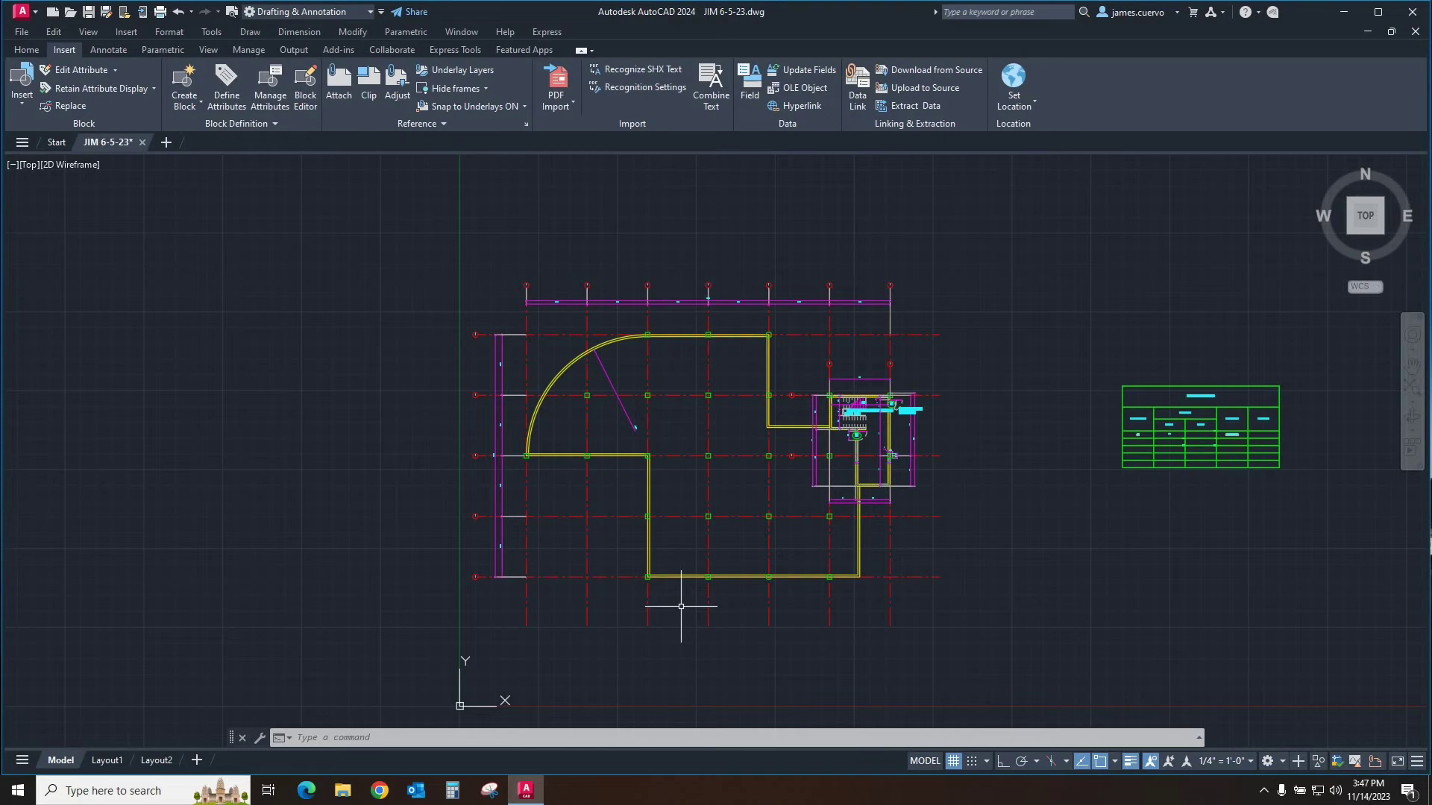
Open the PURGE dialog and expand Blocks to review the individual unused blocks.
type("PURGE")
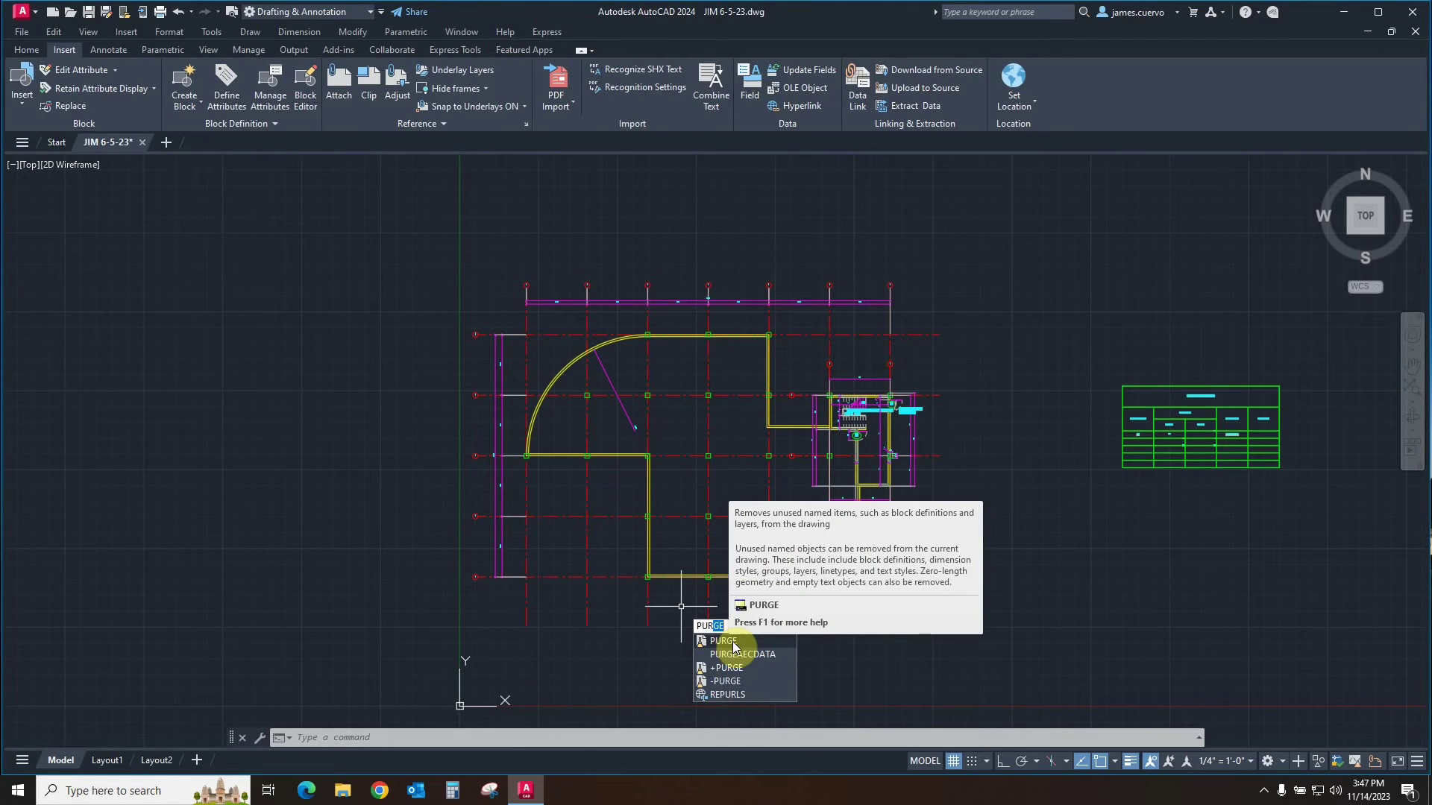
left_click(724, 641)
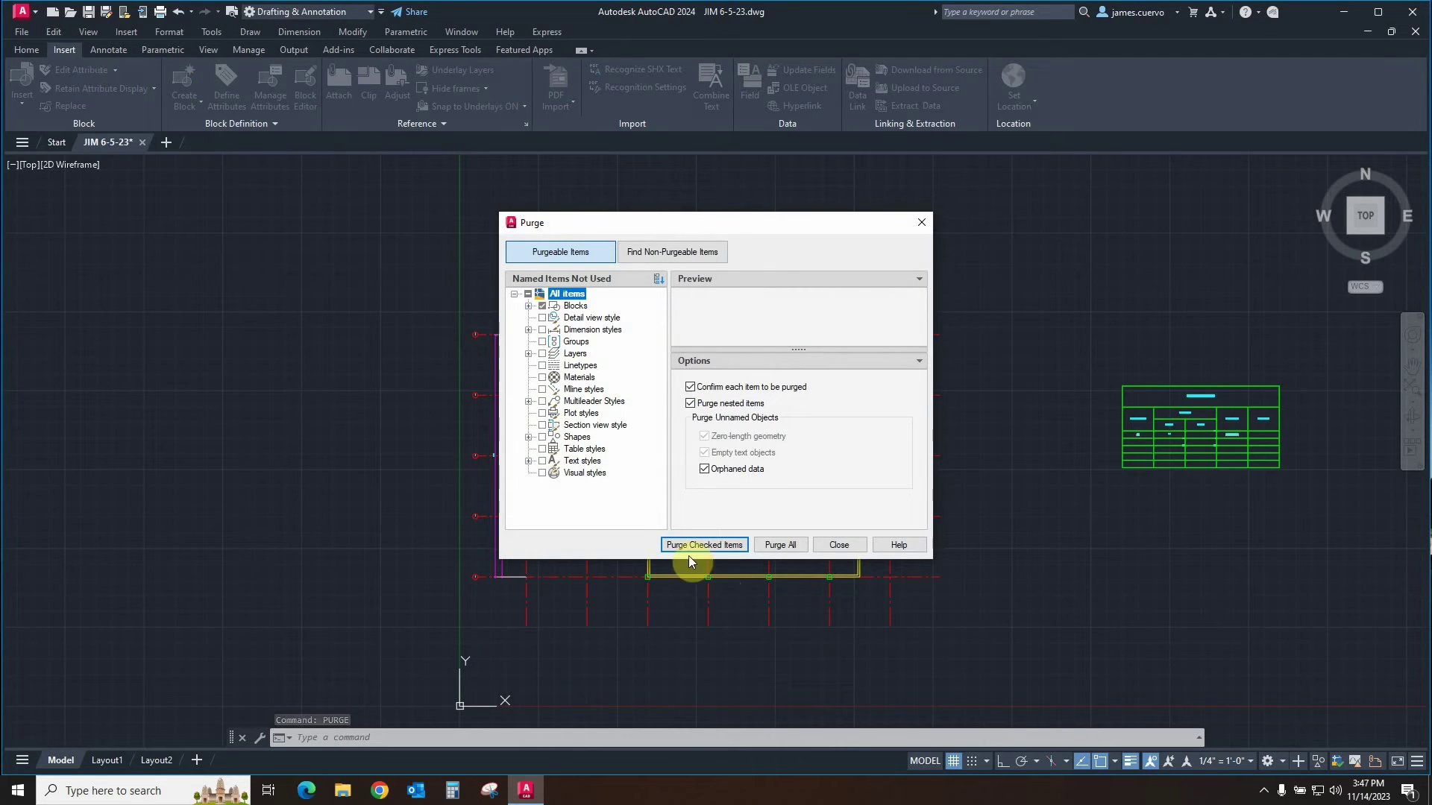
left_click(529, 295)
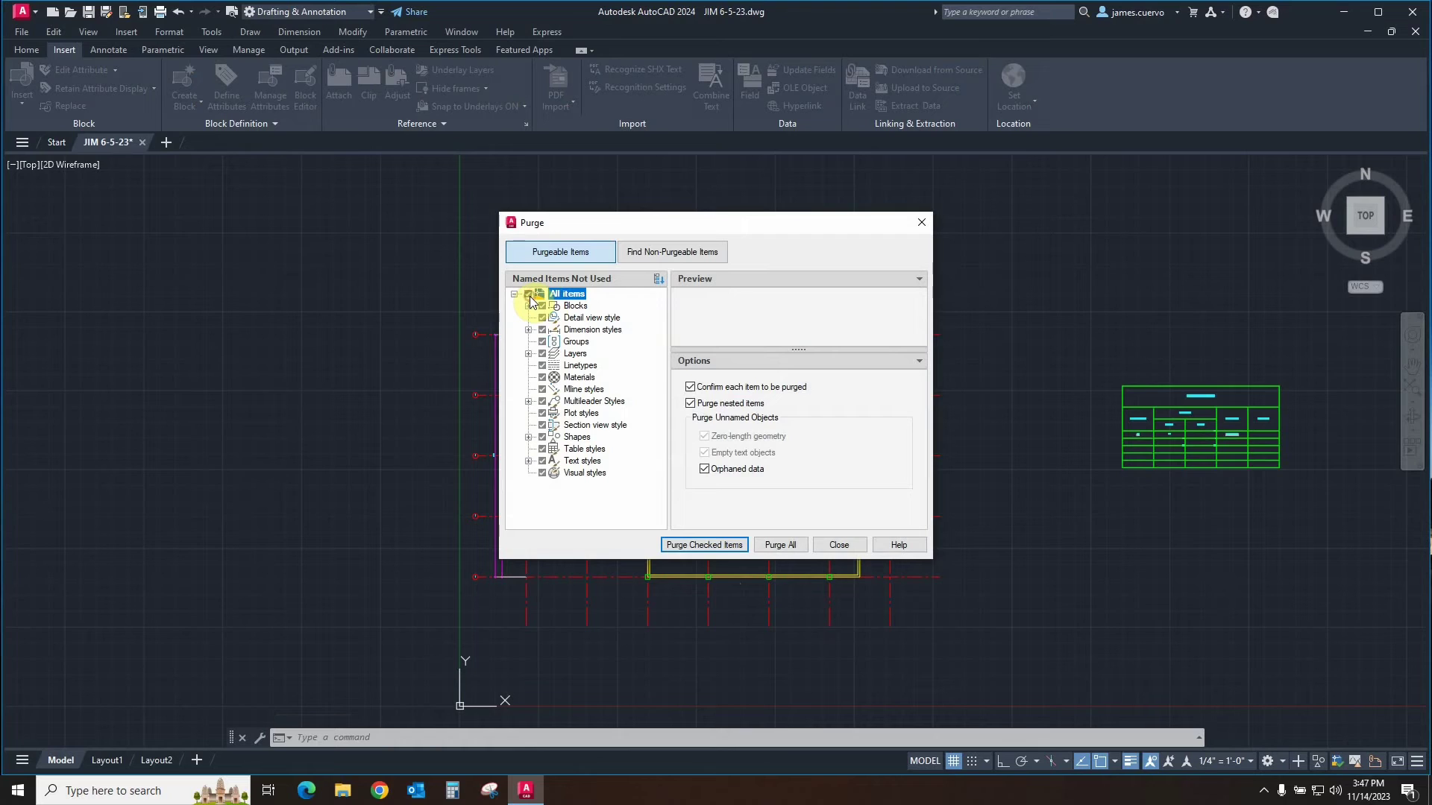
left_click(528, 296)
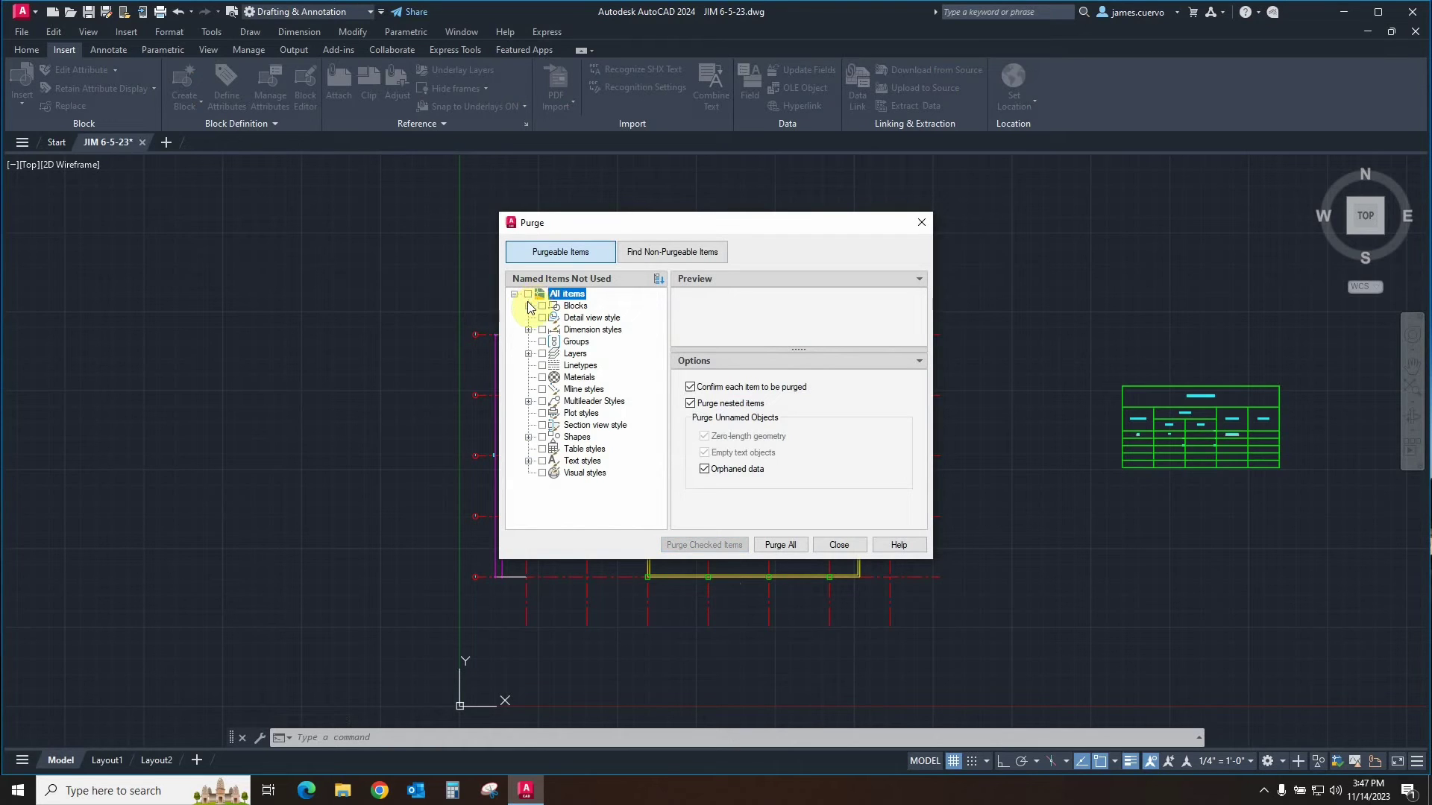
left_click(529, 305)
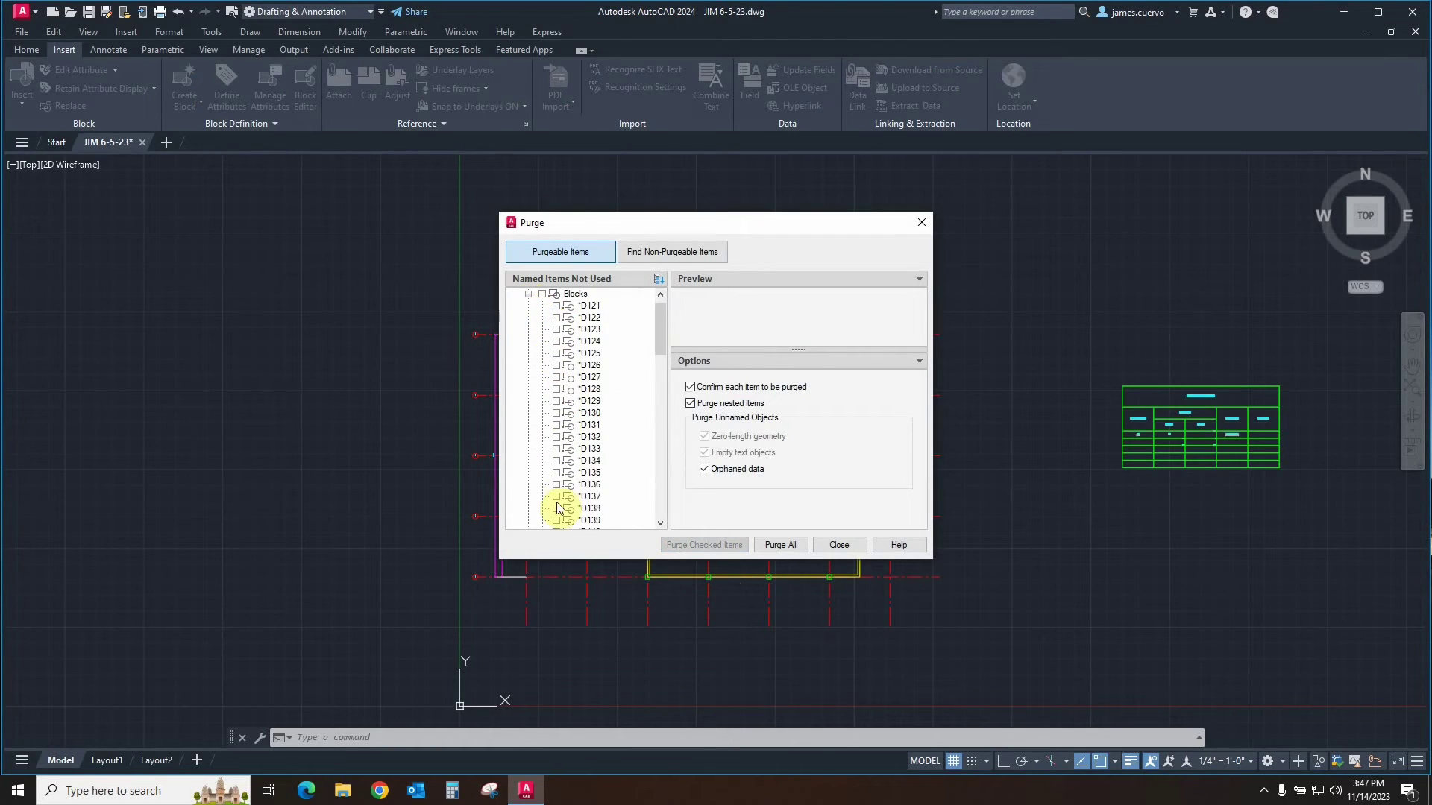
scroll(578, 436, "down", 19)
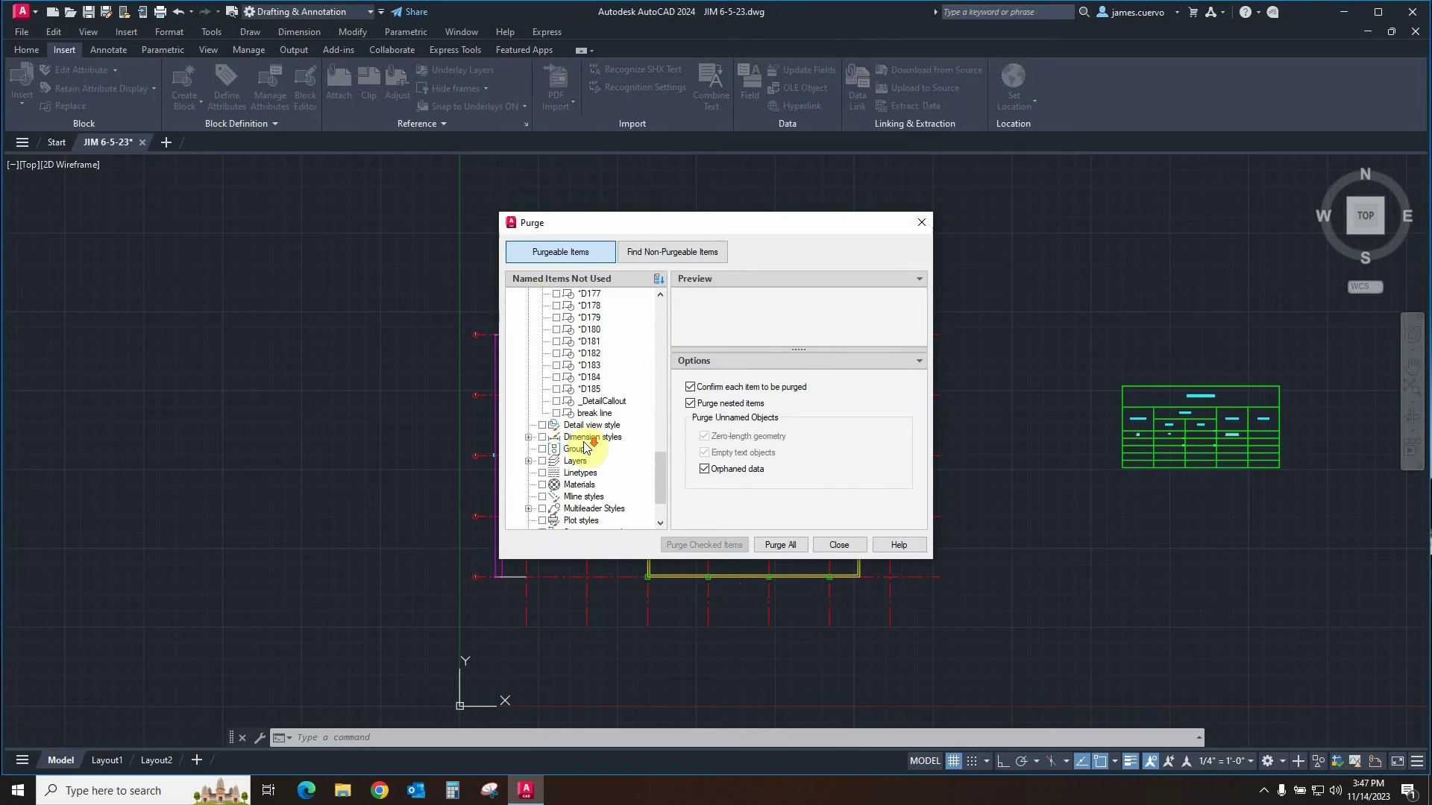
scroll(585, 448, "up", 19)
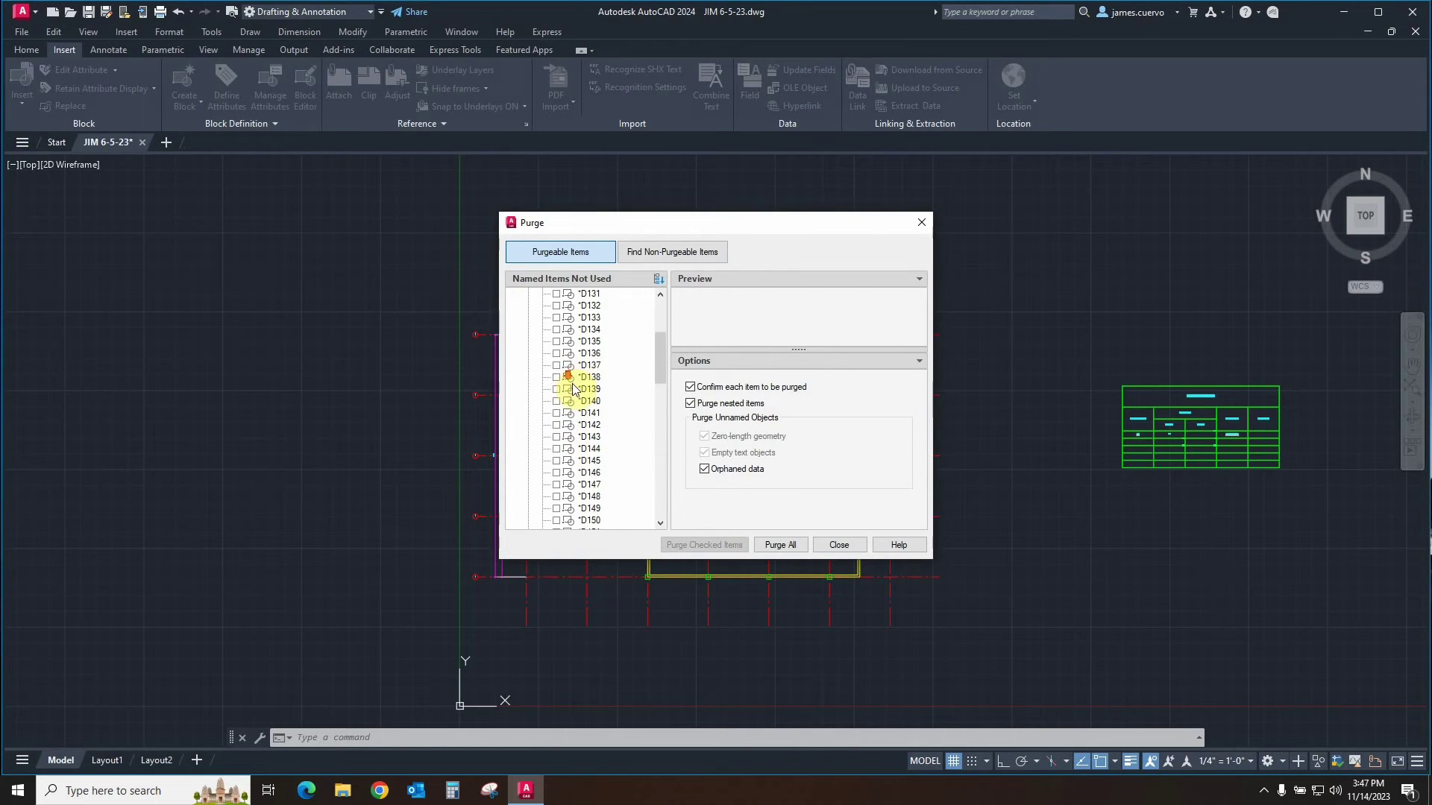
scroll(572, 393, "down", 13)
scroll(571, 403, "down", 6)
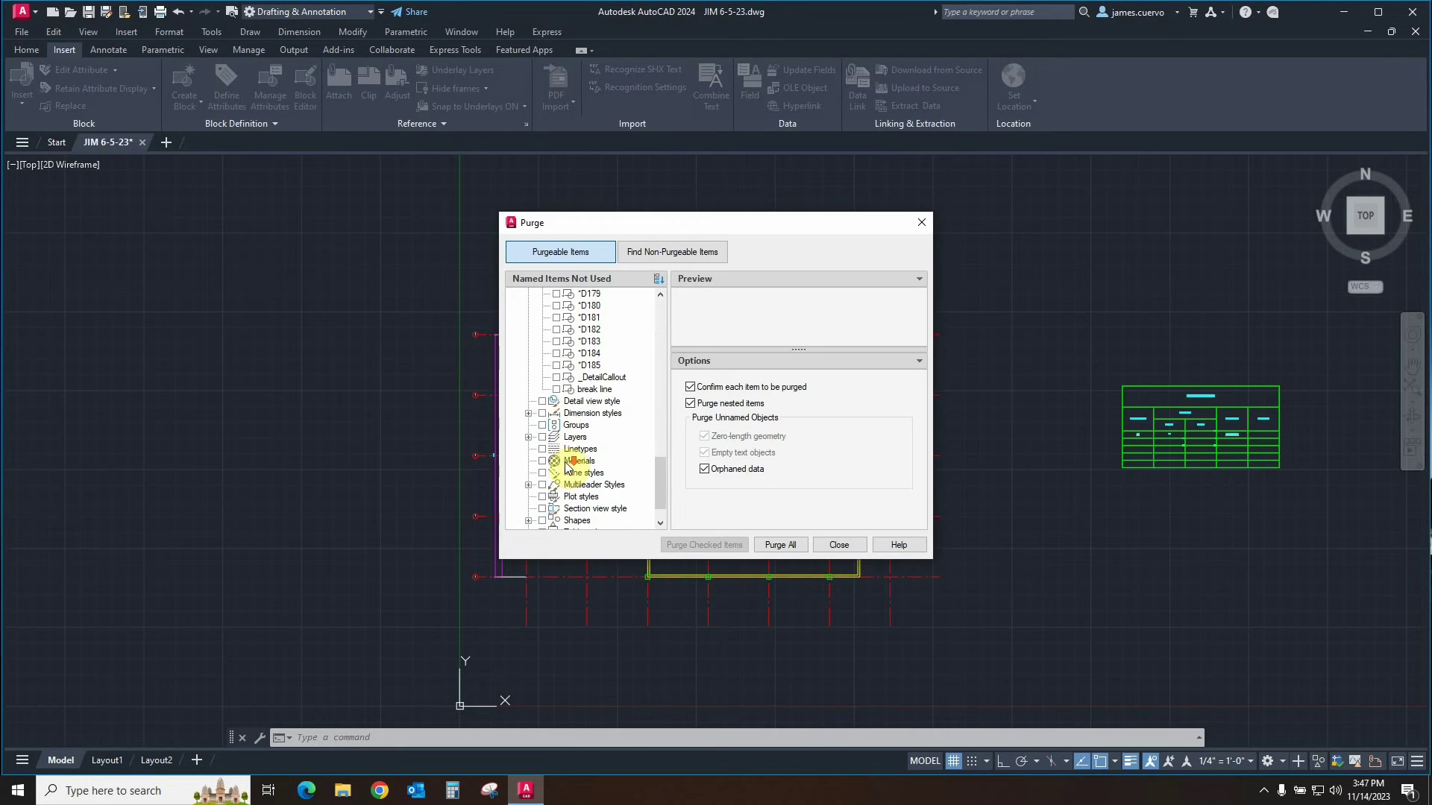
scroll(569, 454, "down", 1)
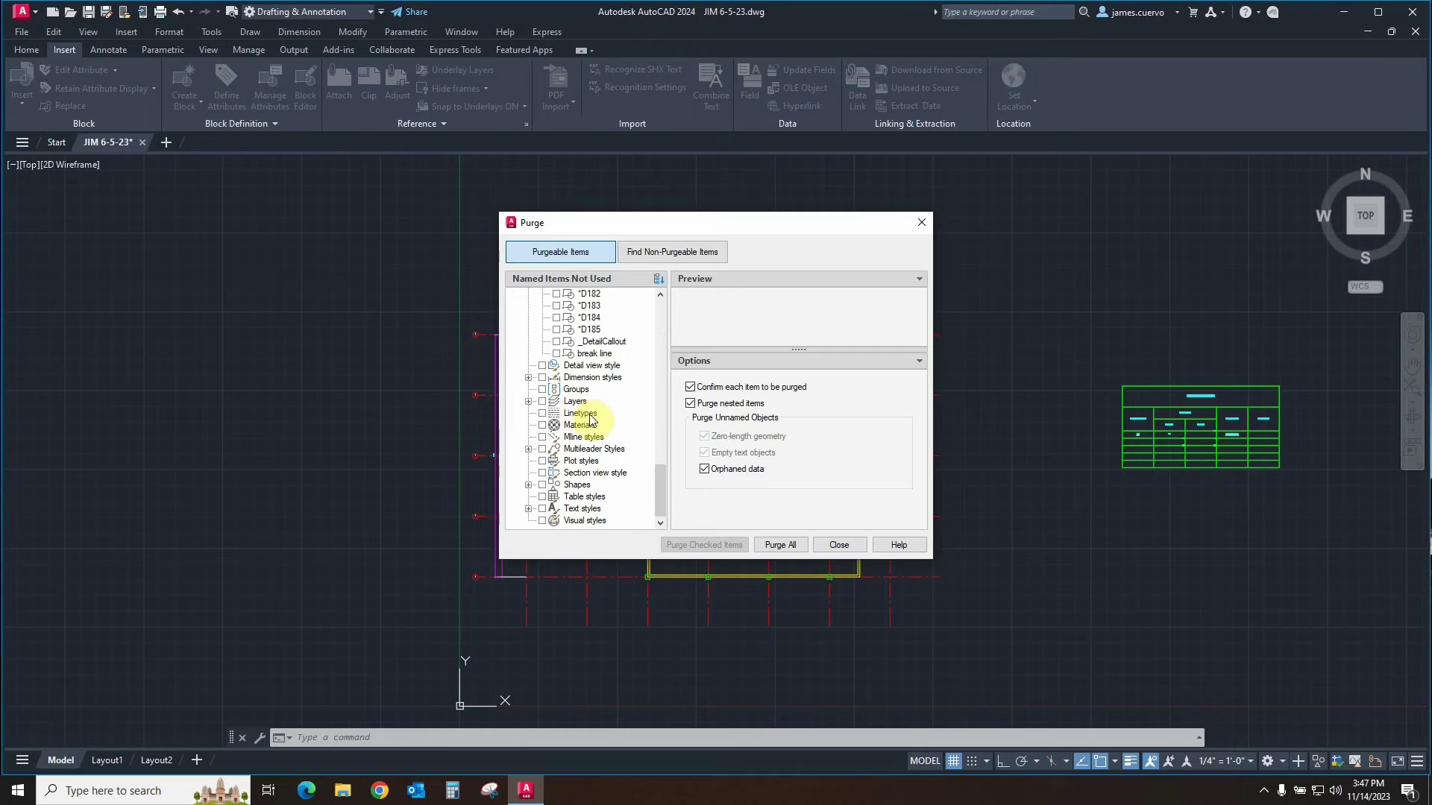
scroll(594, 418, "up", 20)
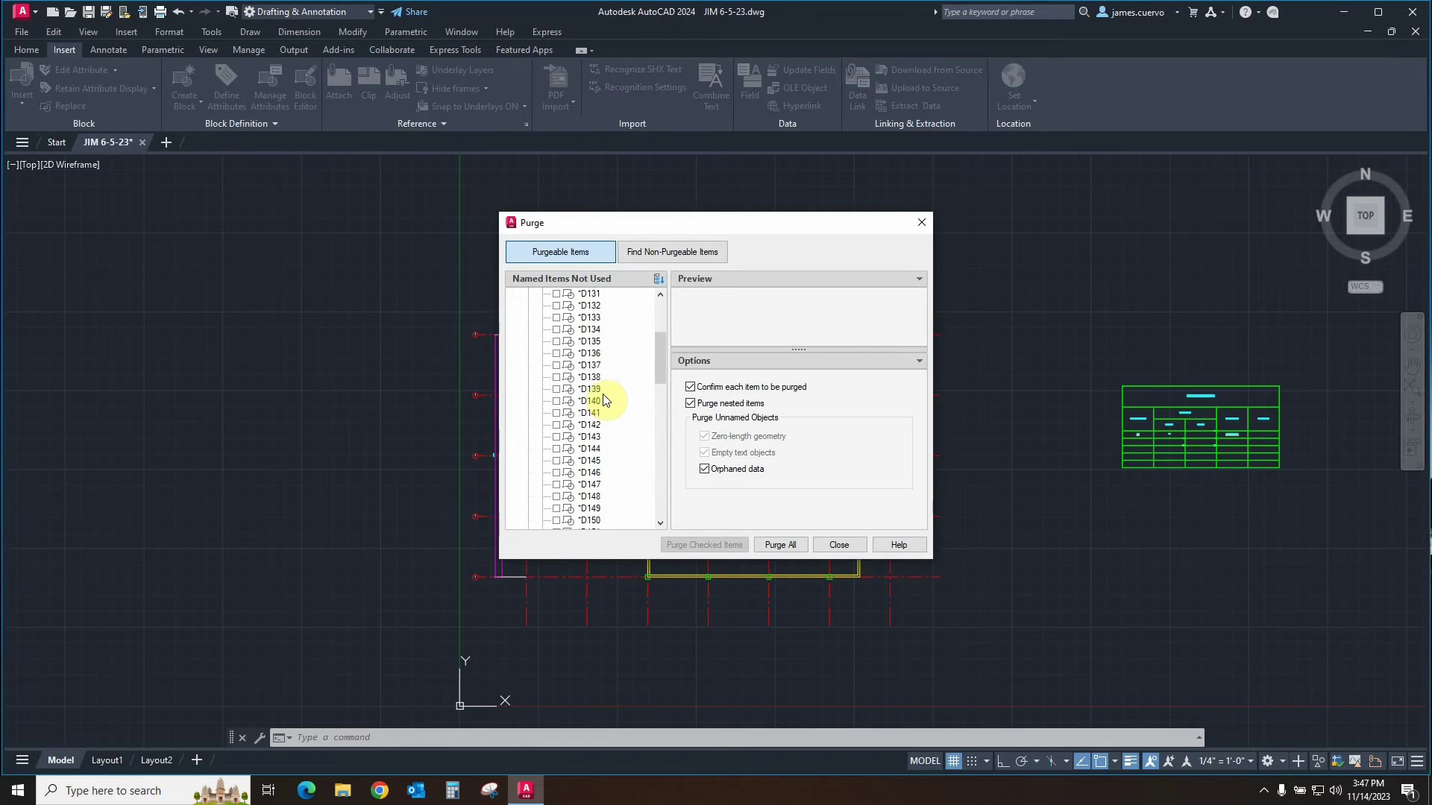
Tick the All items checkbox so every unused category and block is checked.
left_click(528, 294)
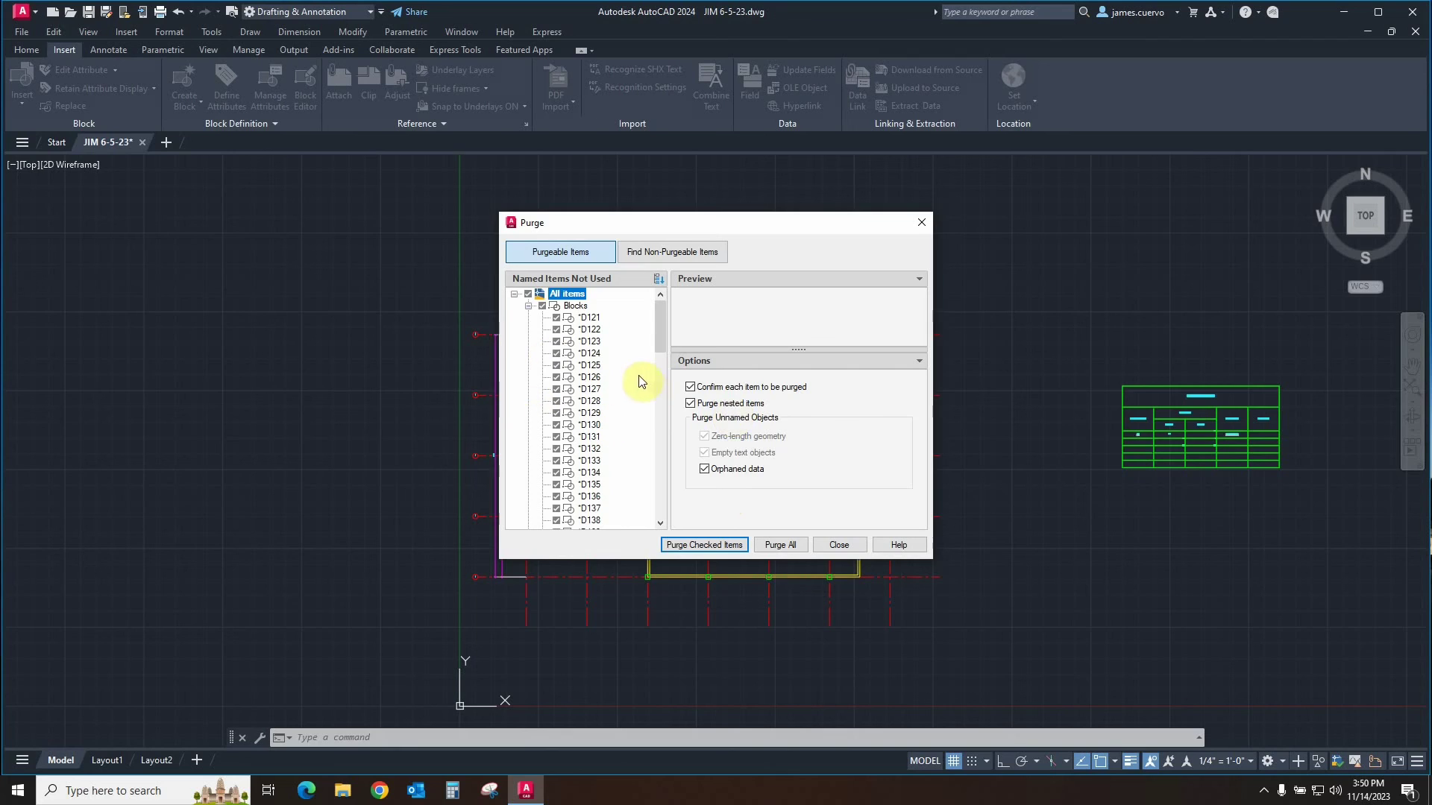
Purge all checked items at once, leaving no purgeable objects in JIM 6-5-23.
mouse_move(655, 334)
left_mouse_down()
mouse_move(620, 534)
mouse_move(657, 433)
mouse_move(673, 327)
left_mouse_up()
left_click(728, 545)
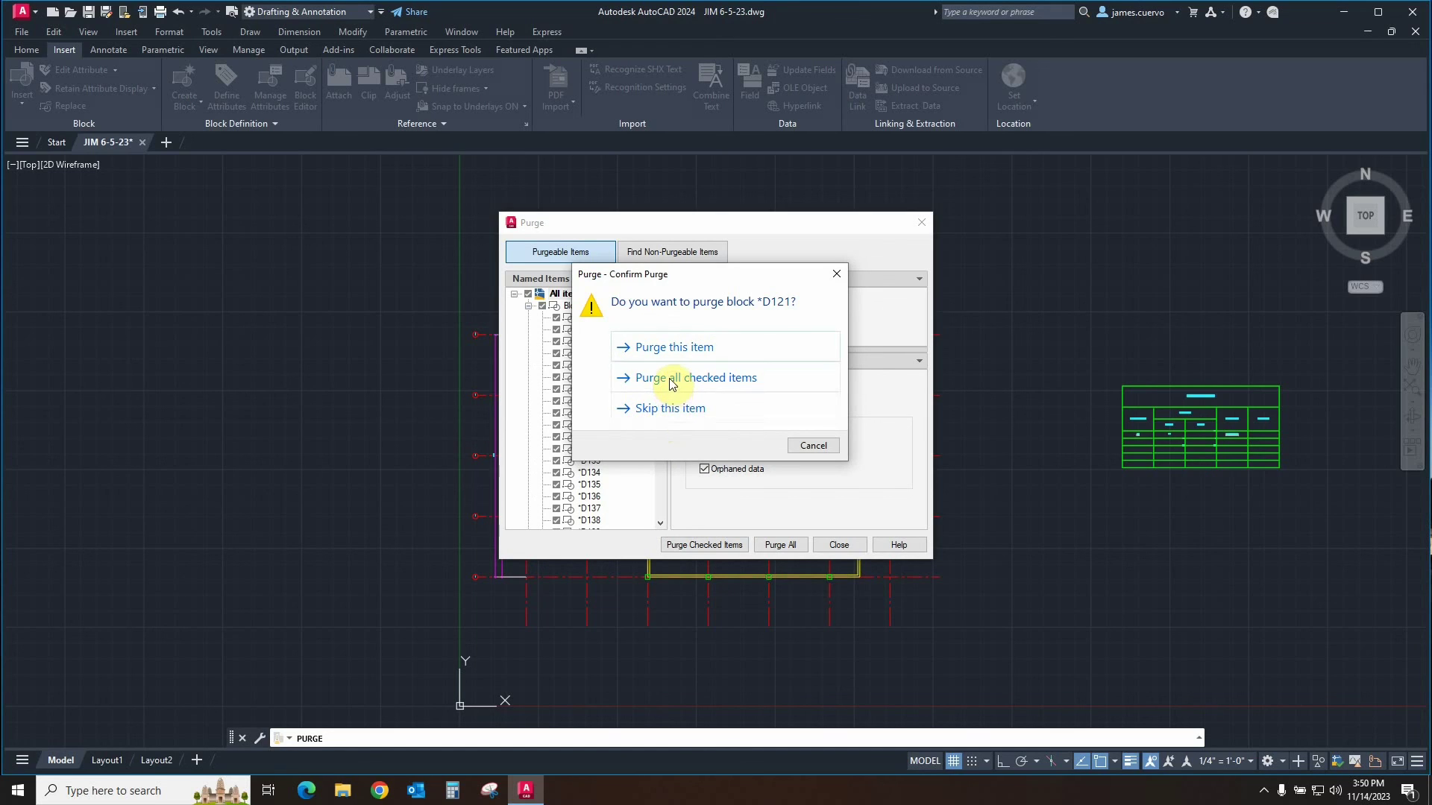
left_click(672, 381)
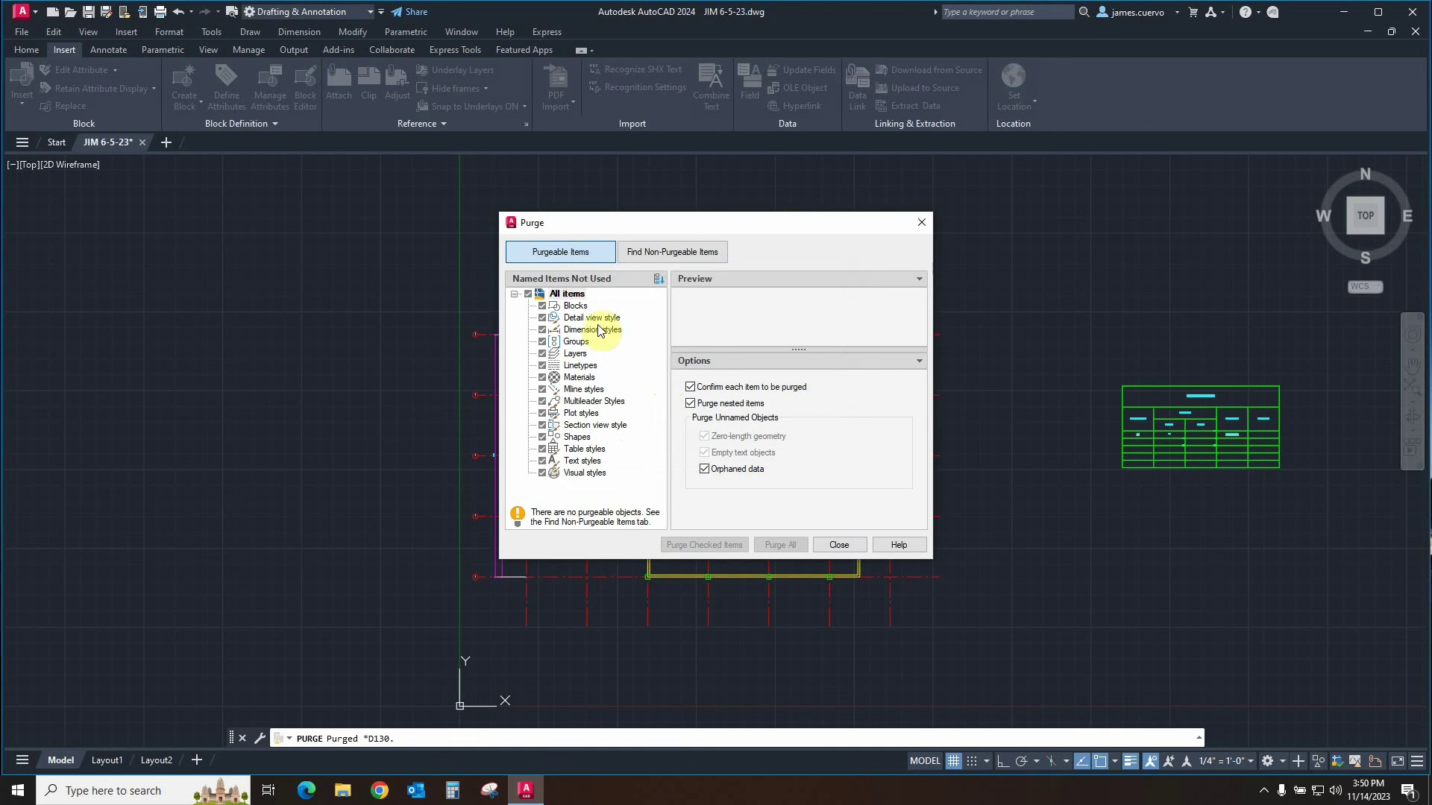